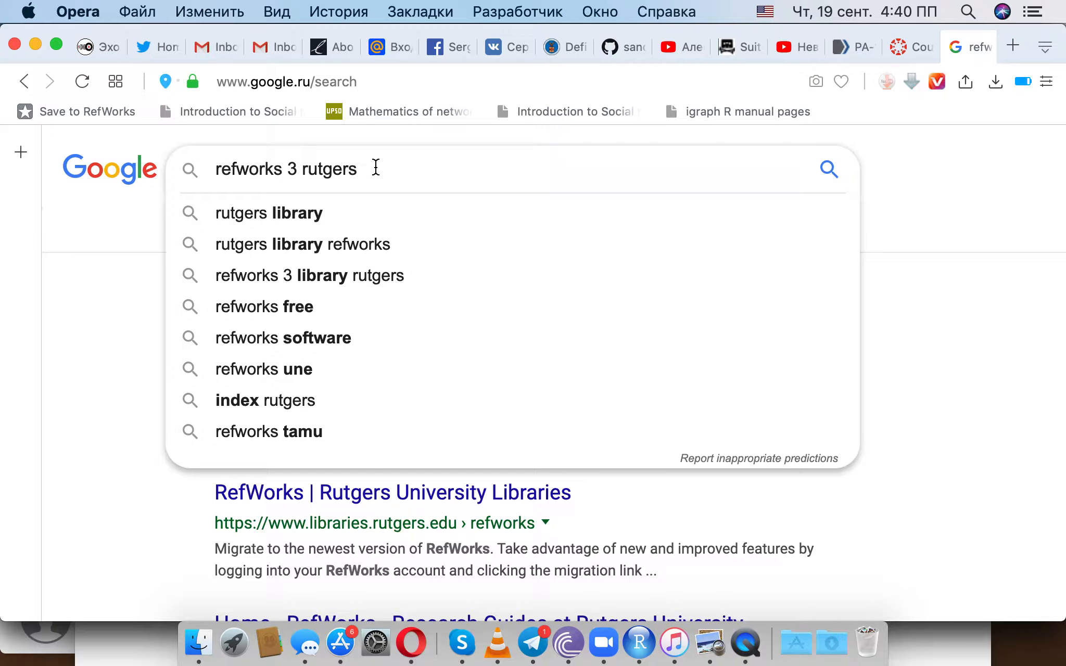
Search Google for "refworks 3 rutgers" and connect to RefWorks through the Rutgers University Libraries RefWorks 3 page
key(Return)
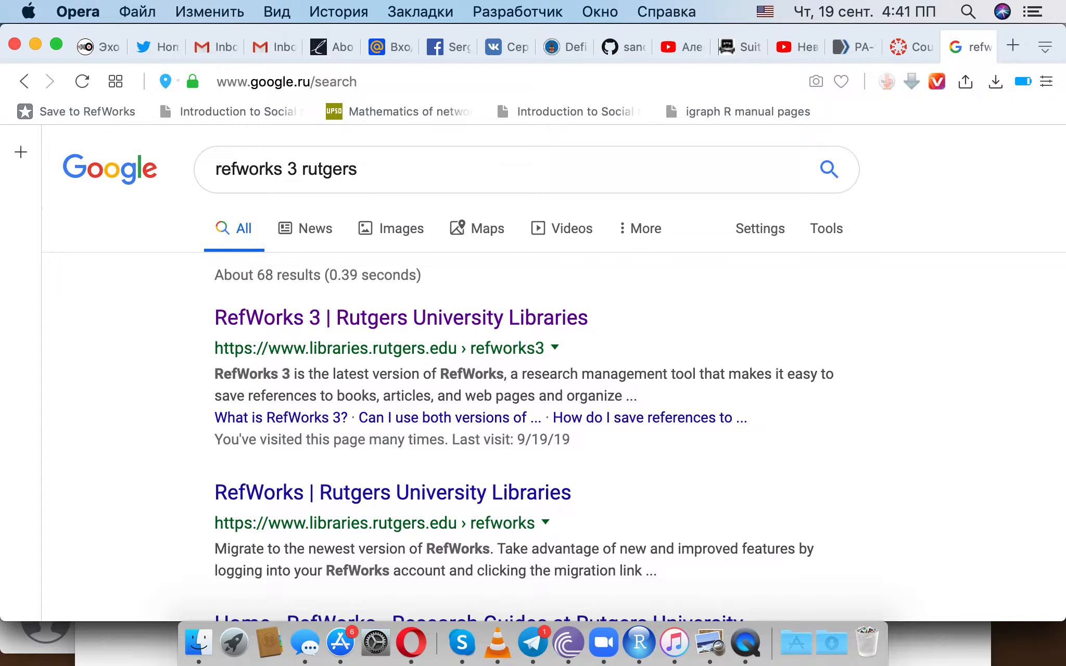
click(257, 318)
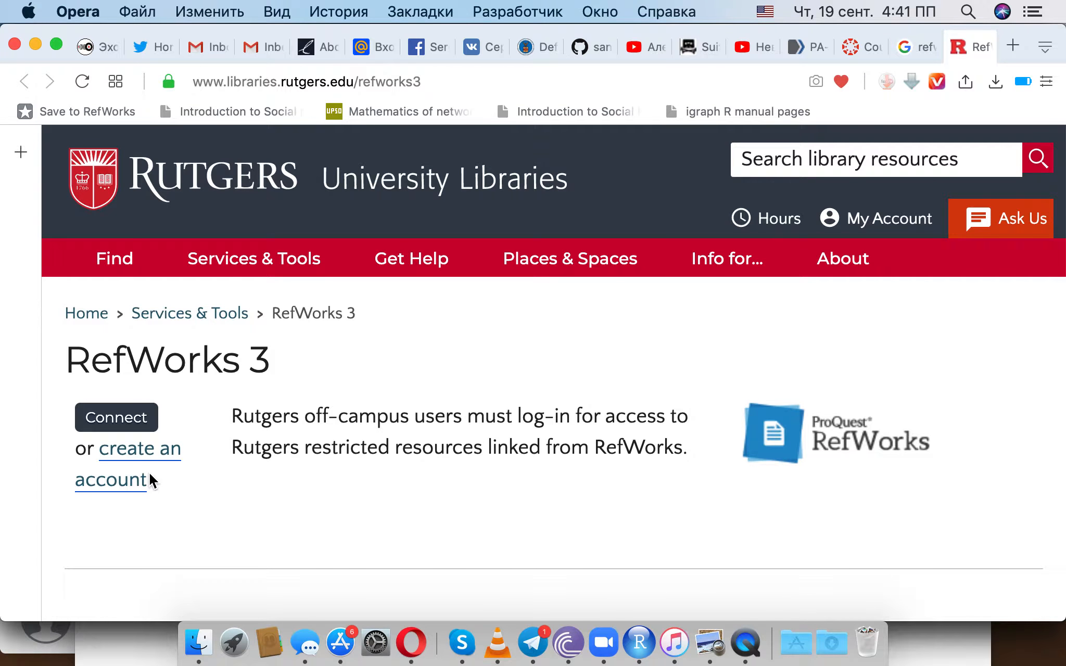
click(108, 419)
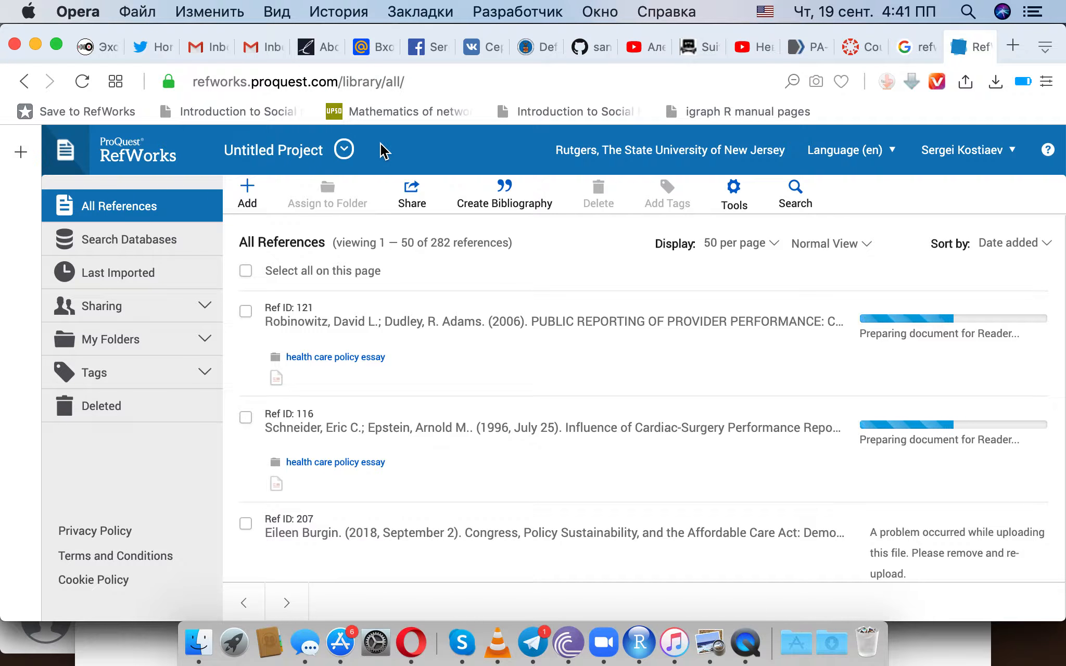
Upload "thompson 2014 administrative presidency and fractious federalism.pdf" from the Документы/докуме/library/papers folder as a new reference
click(247, 195)
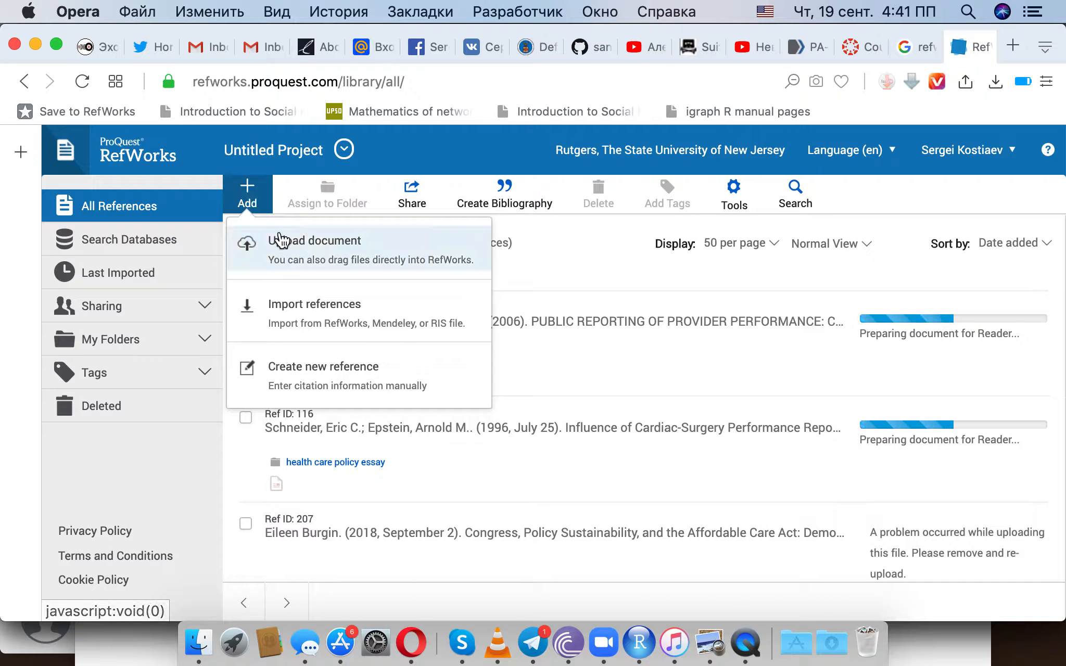
click(310, 252)
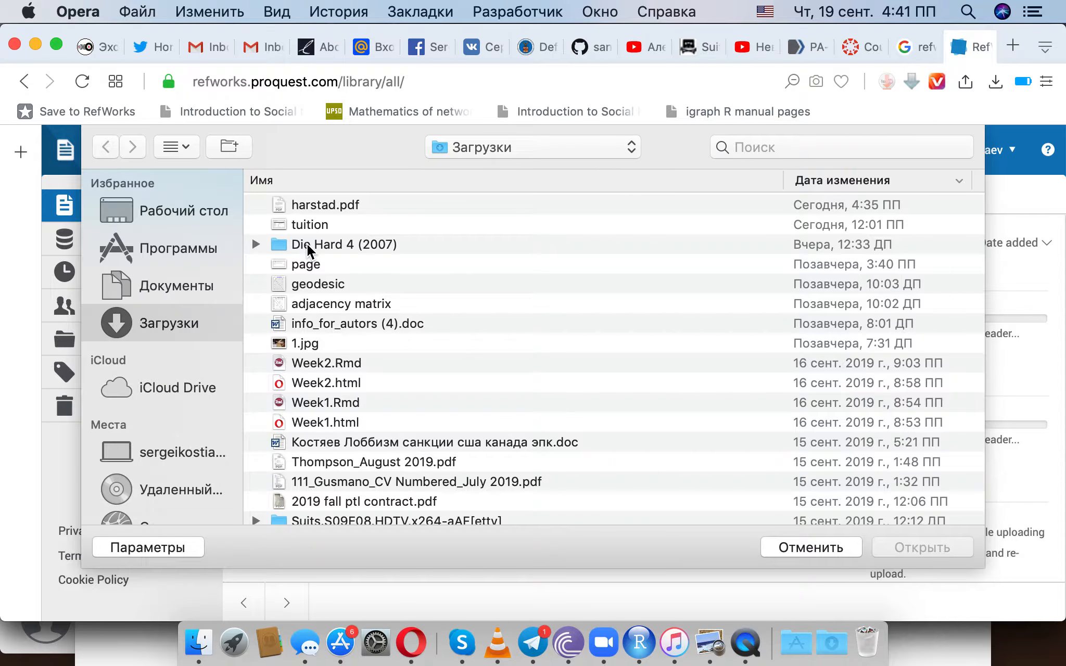
click(161, 287)
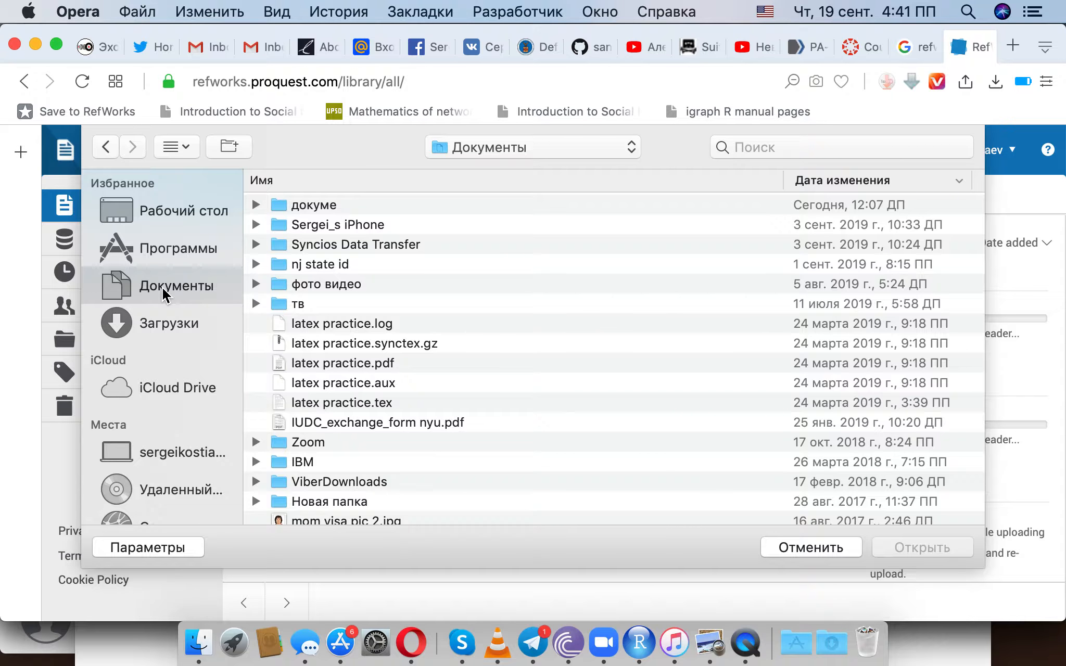
double_click(315, 207)
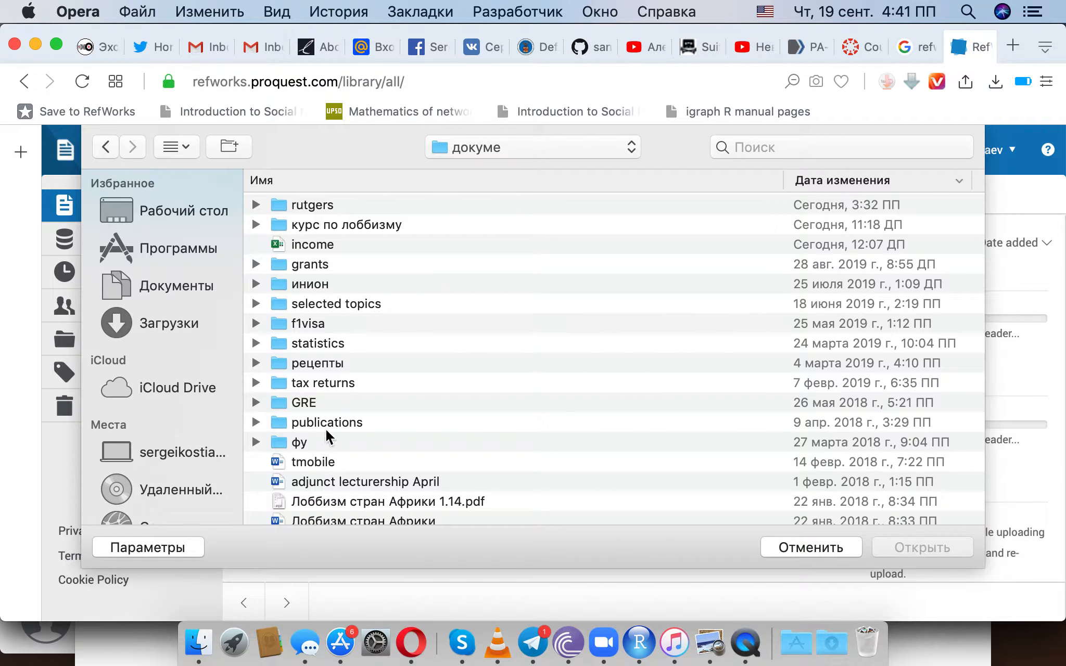
scroll(307, 423, down, 10)
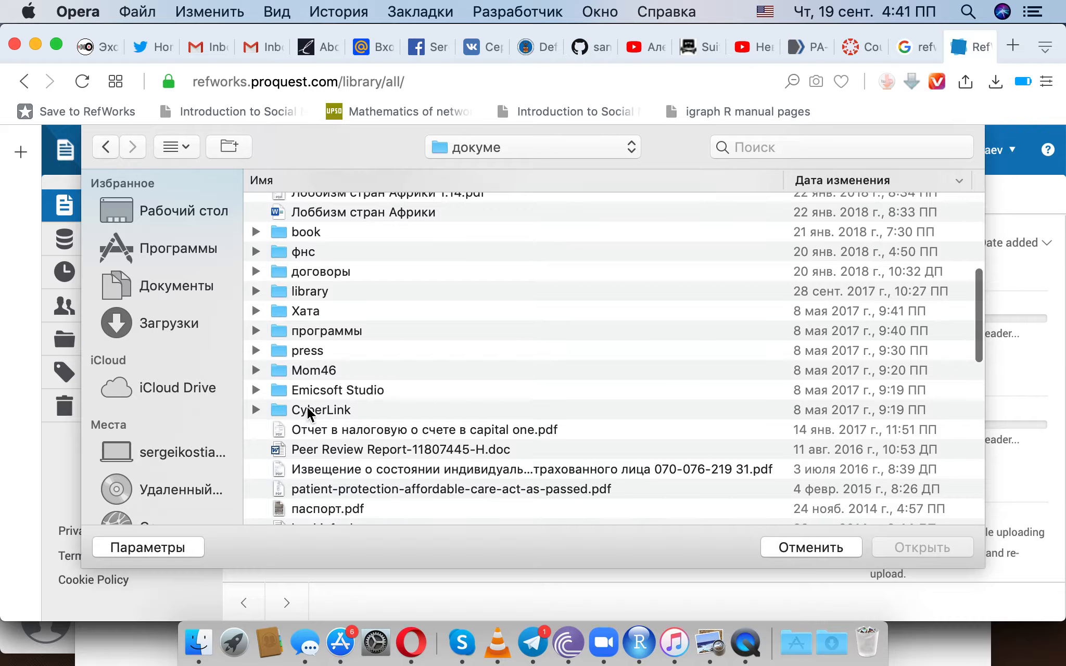
double_click(307, 289)
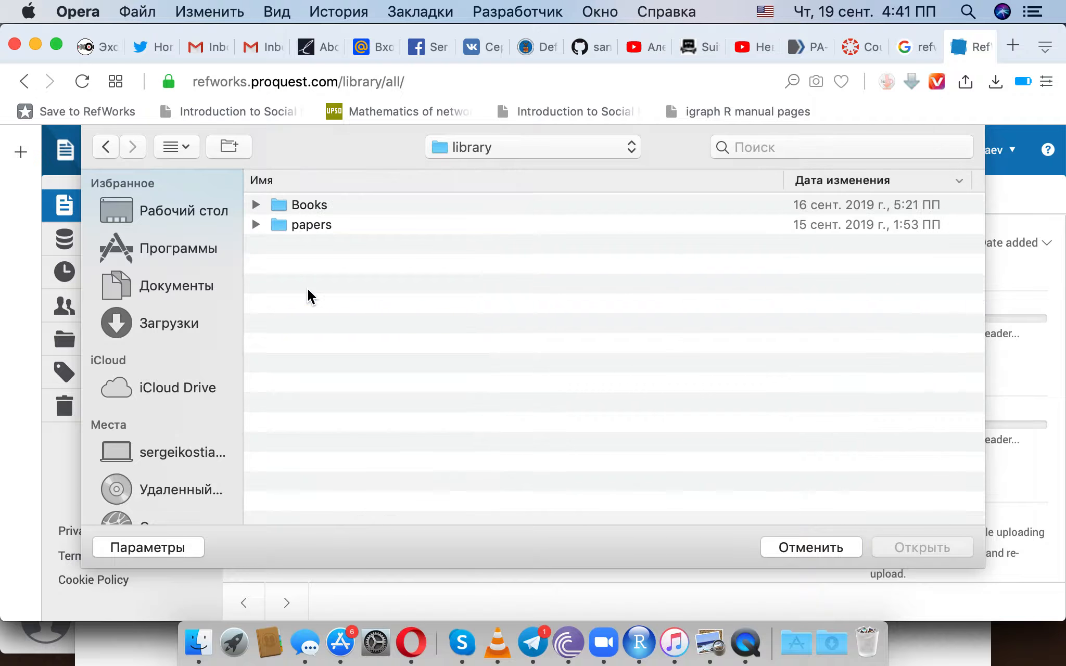
click(301, 224)
double_click(301, 224)
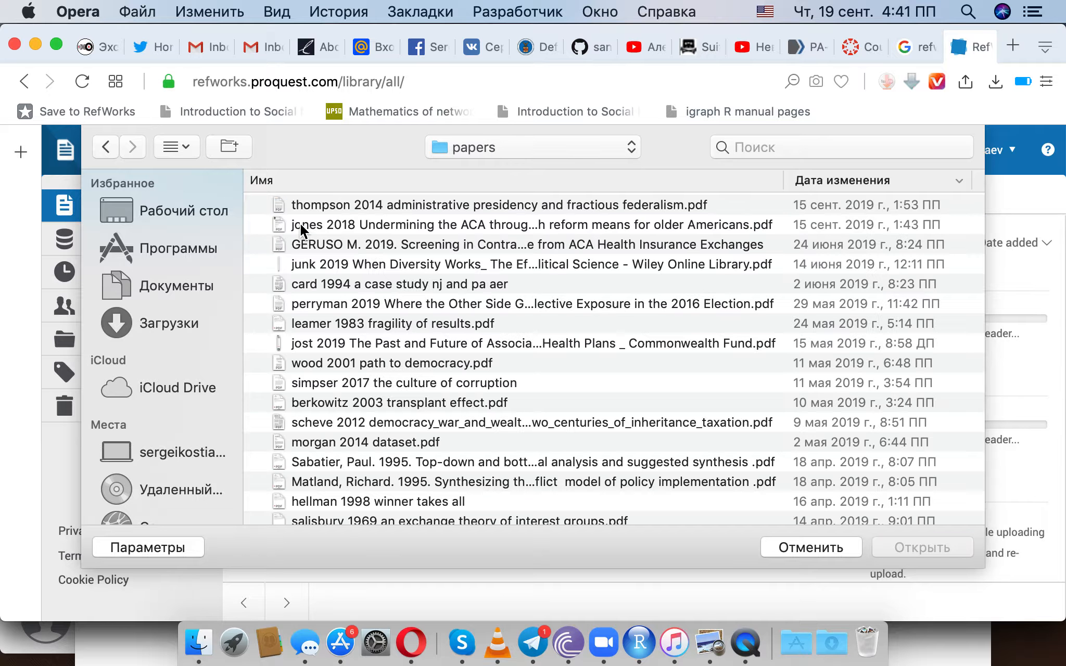
double_click(316, 203)
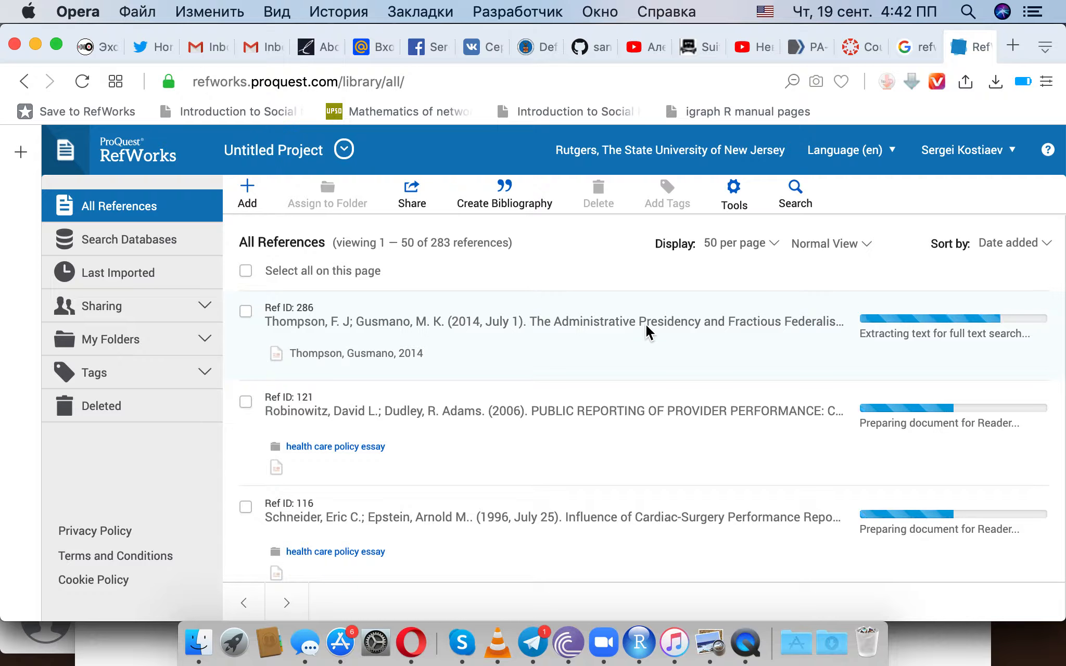
Look over the fields of the manual new-reference form for a journal article and cancel it without saving
click(248, 194)
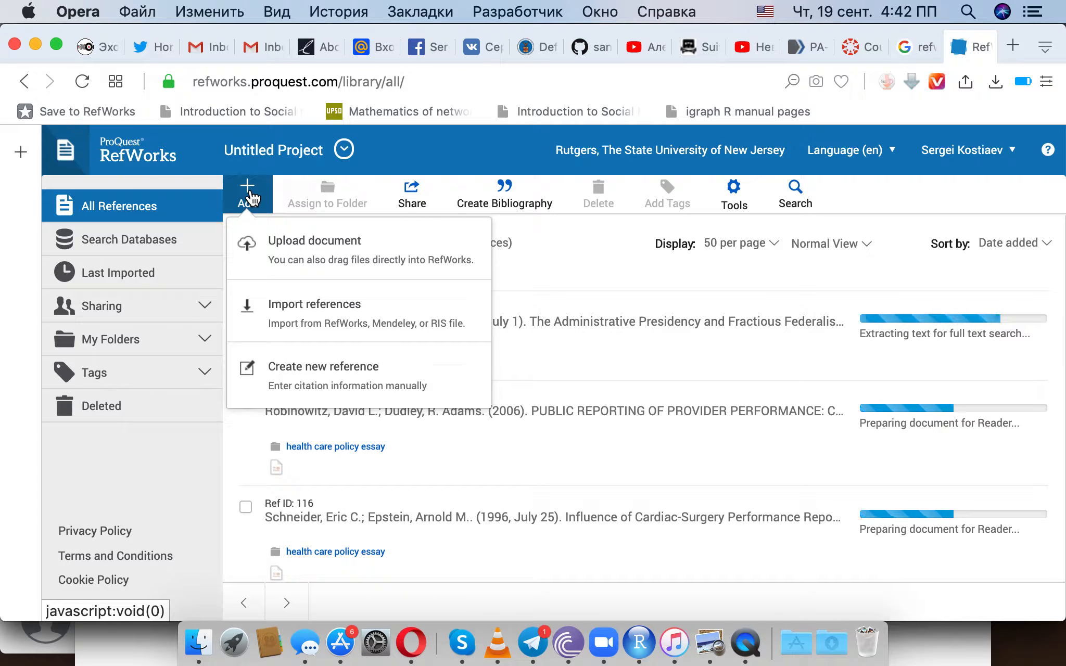
click(306, 378)
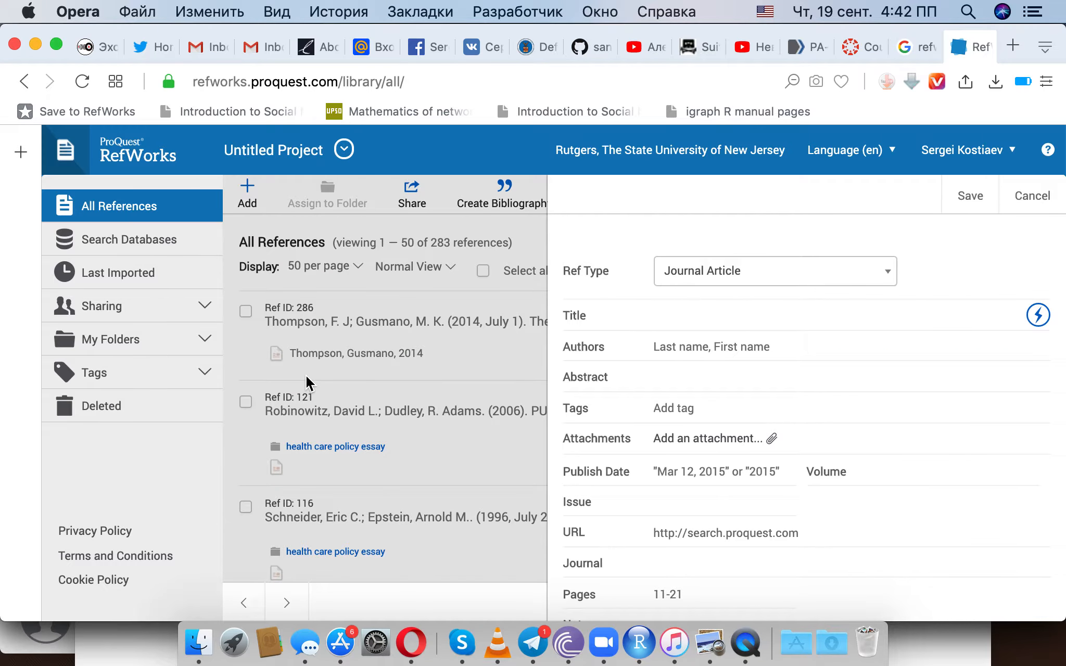
click(752, 316)
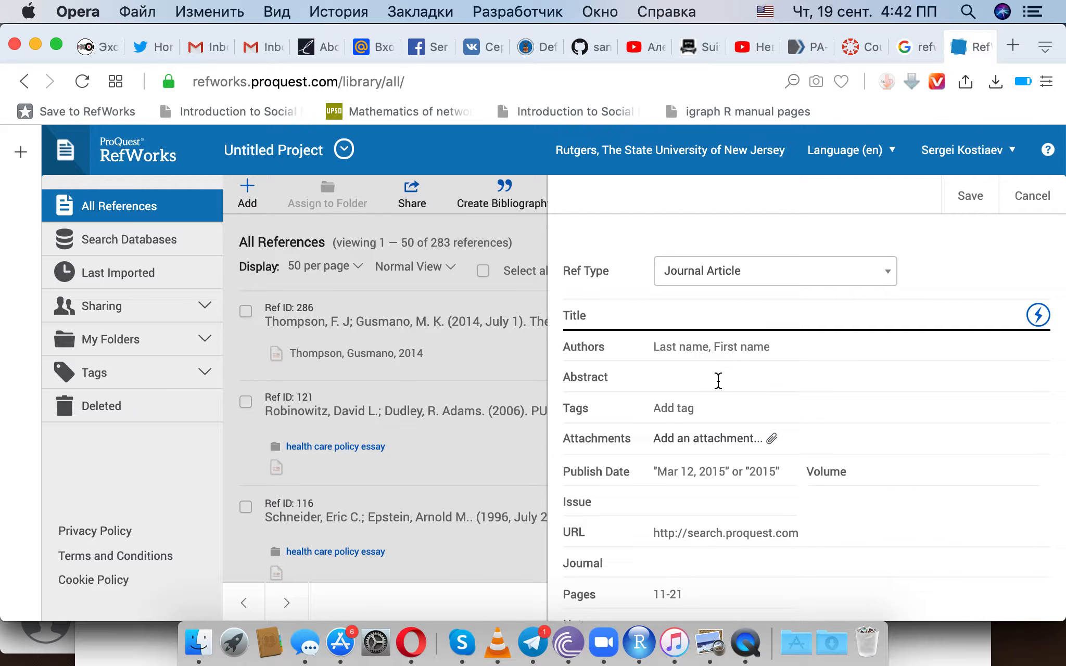
click(693, 352)
scroll(778, 451, down, 5)
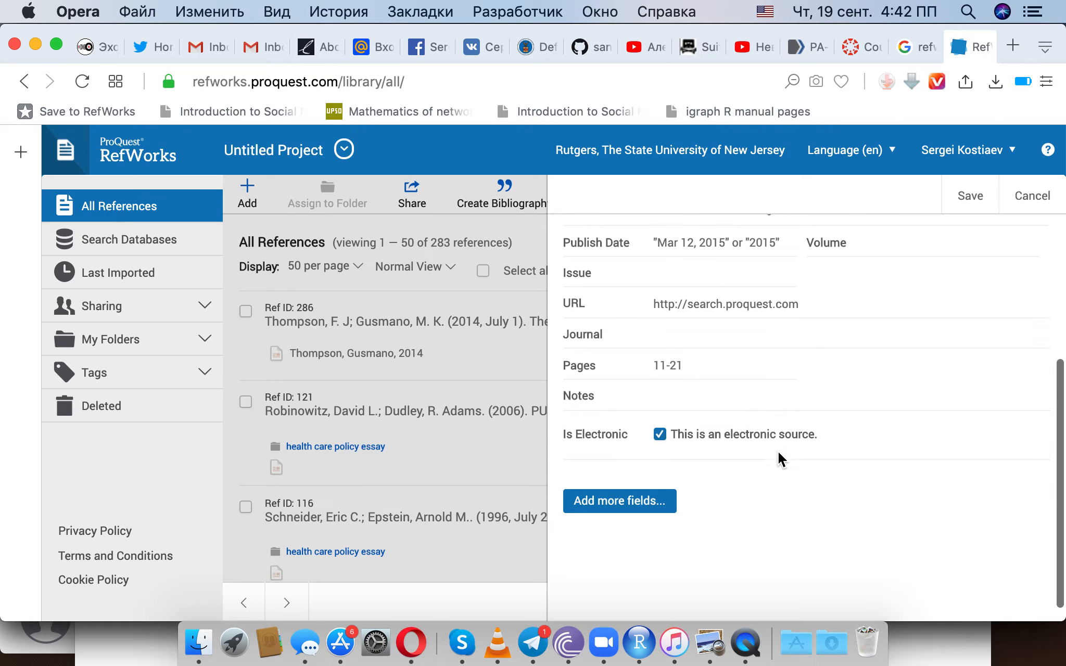
scroll(778, 451, up, 5)
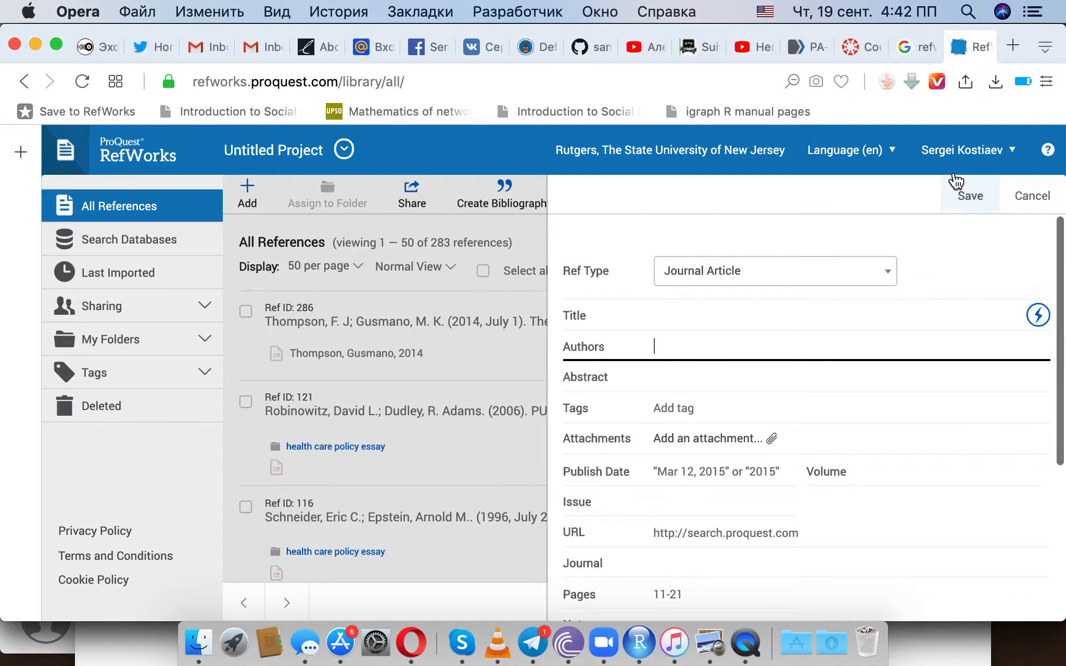
click(1031, 193)
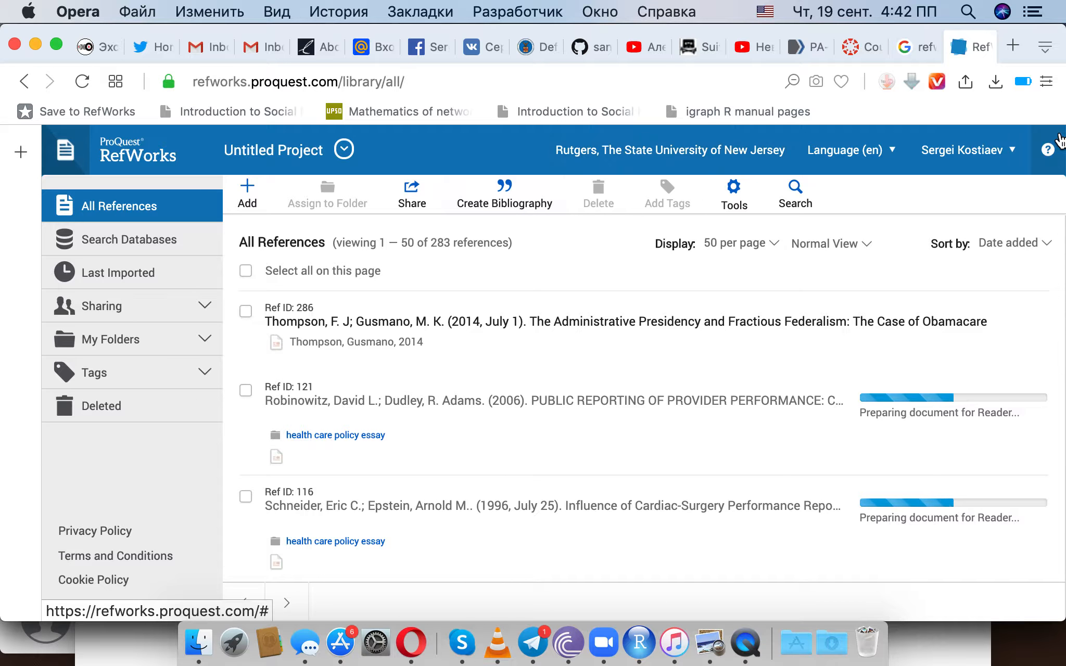
Return to Google and replace the query with the Rutgers political scientist's name followed by "lobbying"
click(927, 44)
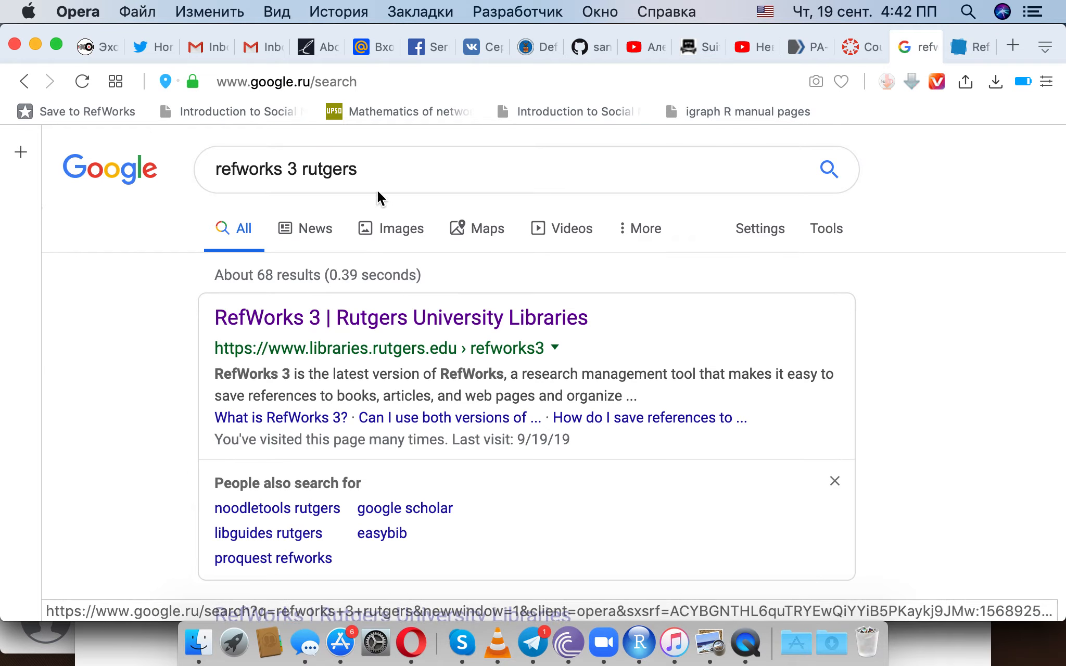
click(370, 167)
key(BackSpace)
key(BackSpace)
key(BackSpace)
key(BackSpace)
key(BackSpace)
key(BackSpace)
key(BackSpace)
key(BackSpace)
key(BackSpace)
key(BackSpace)
key(BackSpace)
key(BackSpace)
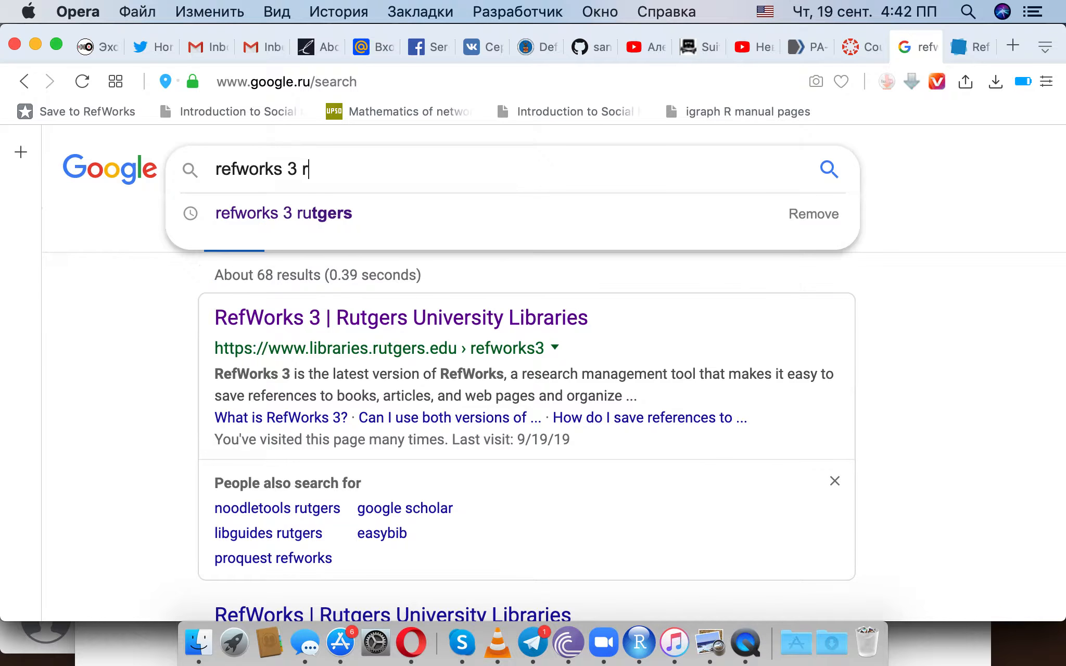
key(BackSpace)
key(BackSpace)
key(BackSpace)
key(BackSpace)
key(BackSpace)
key(BackSpace)
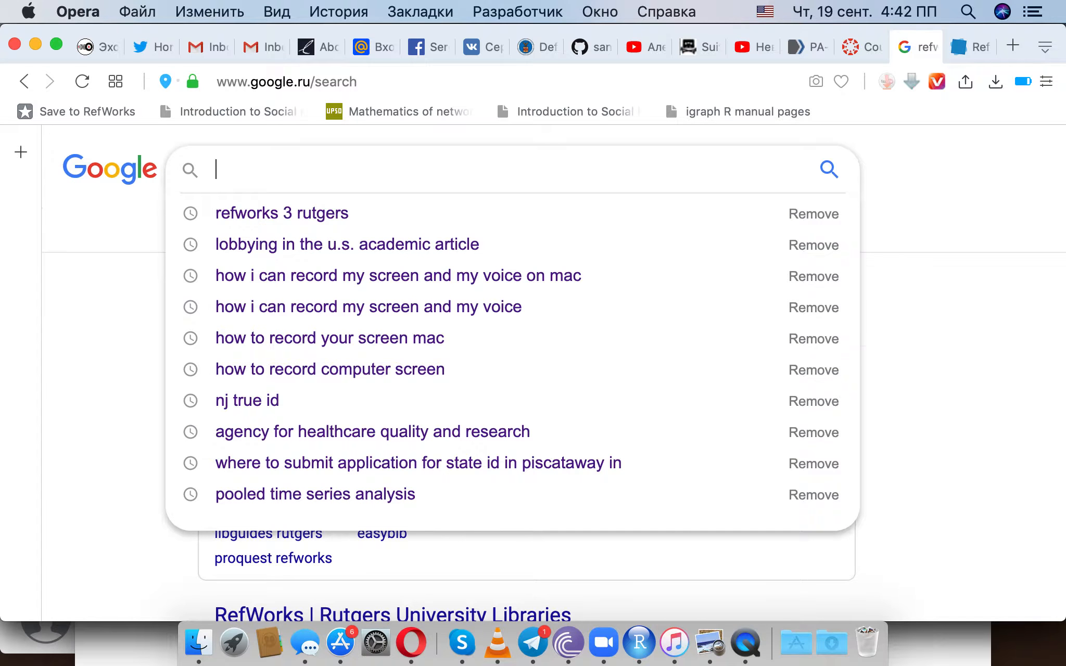
text(beth leech )
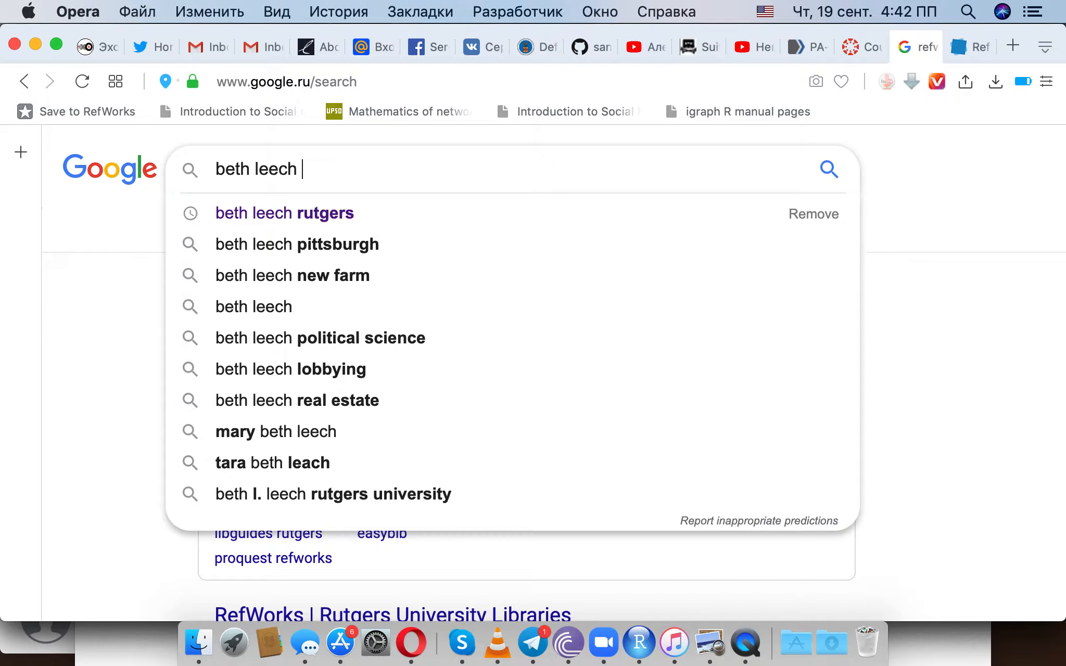
text(lobbying)
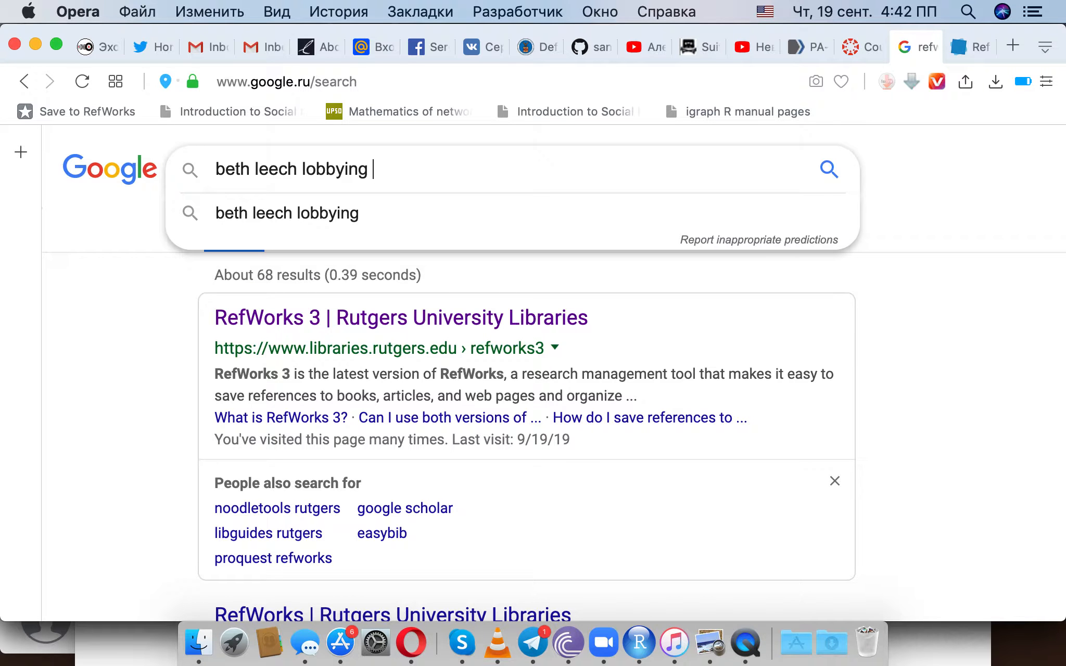
key(Return)
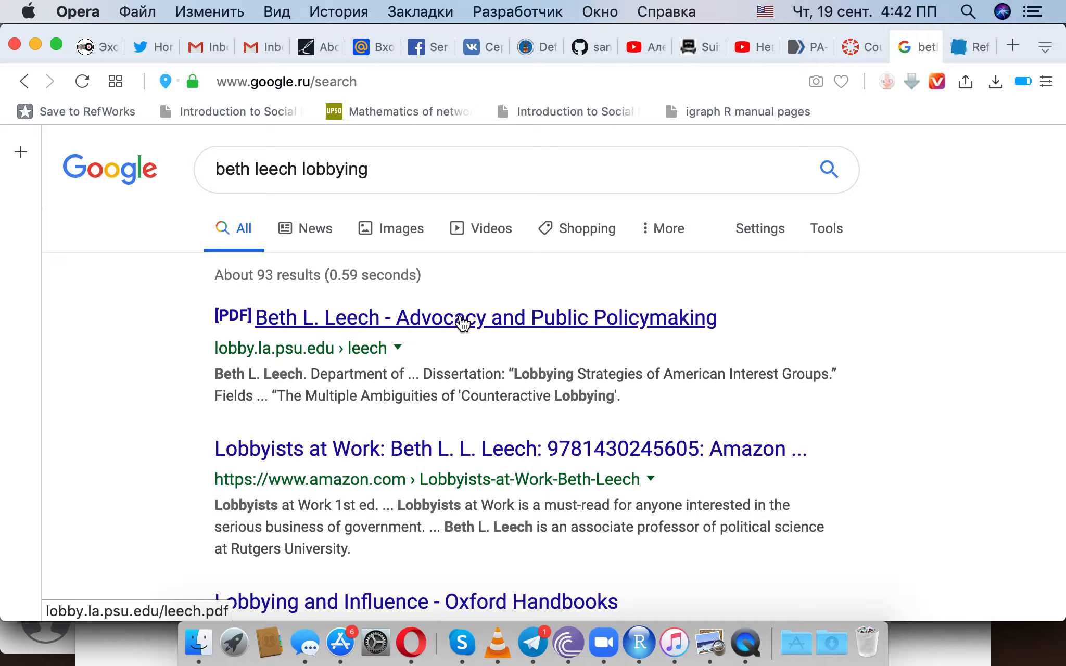
Look at the Amazon result for "Lobbyists at Work" and the lobby.la.psu.edu PDF result, closing each page
click(270, 453)
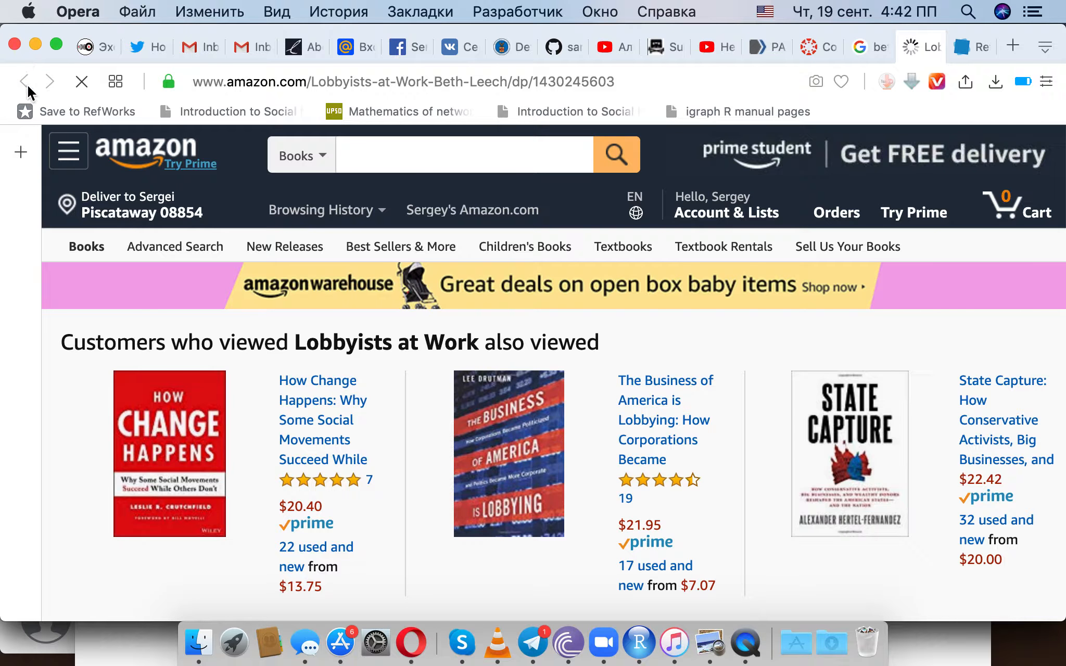
click(912, 47)
click(916, 47)
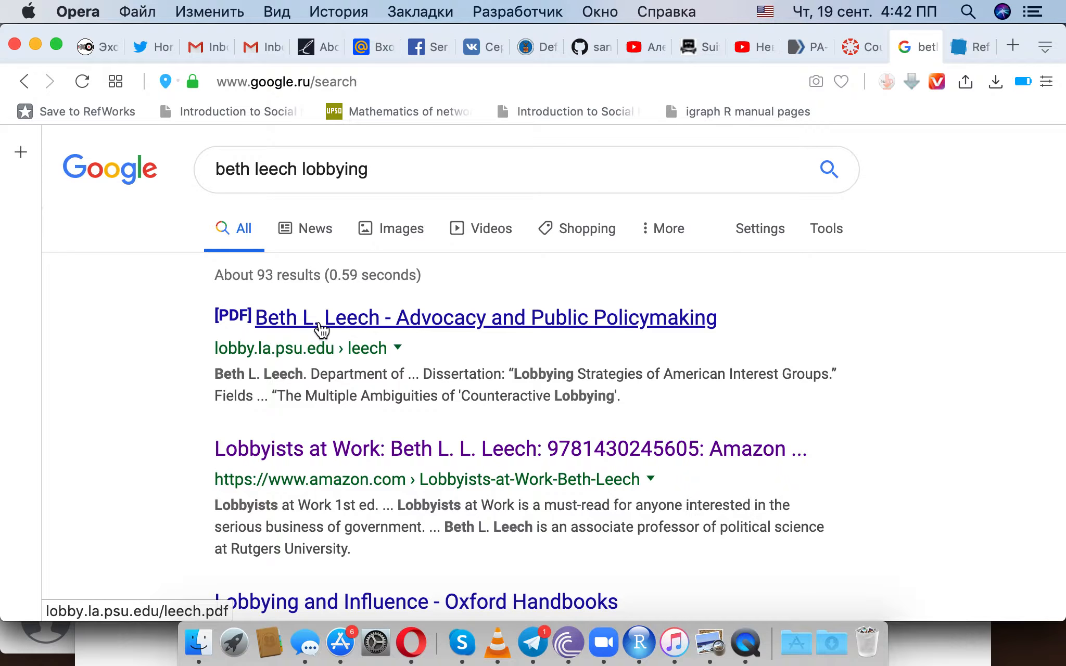
click(319, 318)
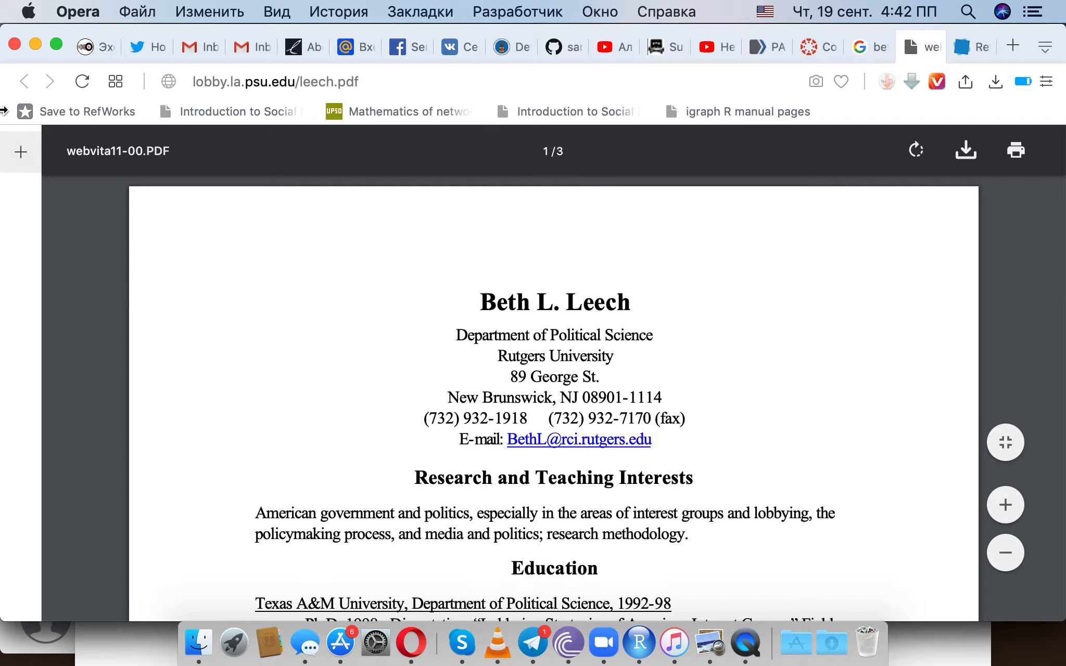
click(915, 44)
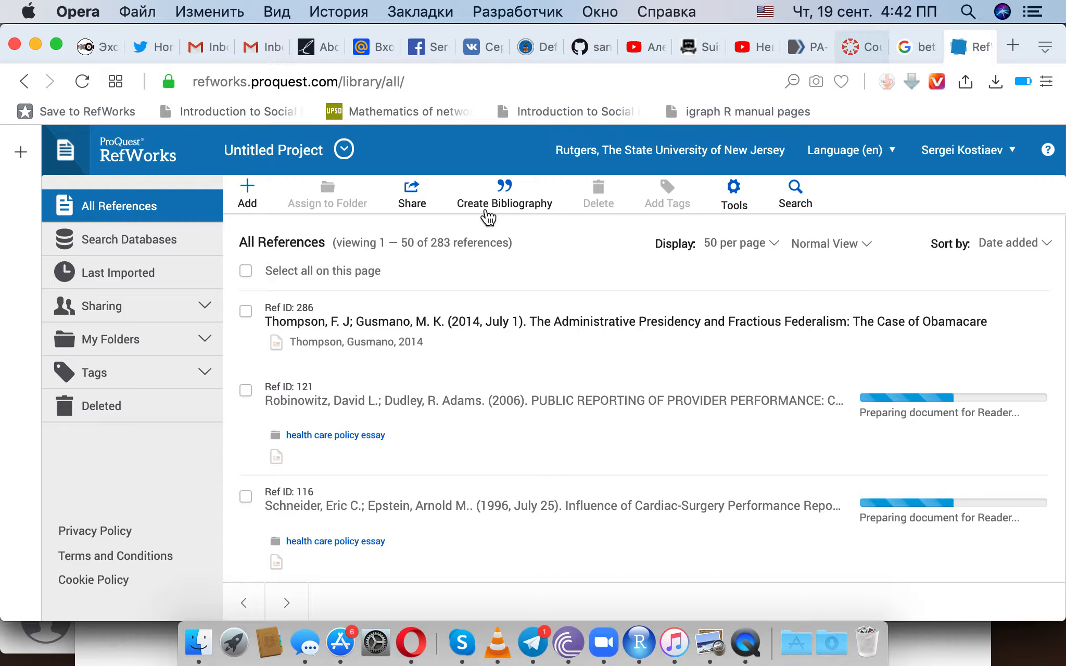
Return to the search results and open the University of Chicago Press page for "Lobbying and Policy Change"
click(919, 48)
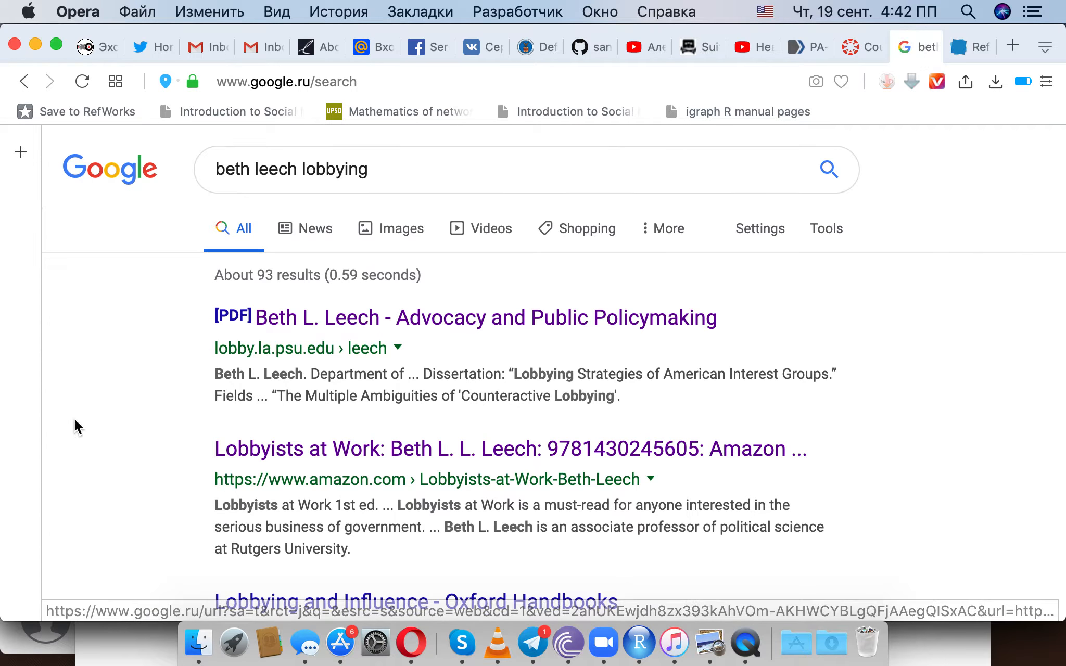
scroll(140, 500, down, 5)
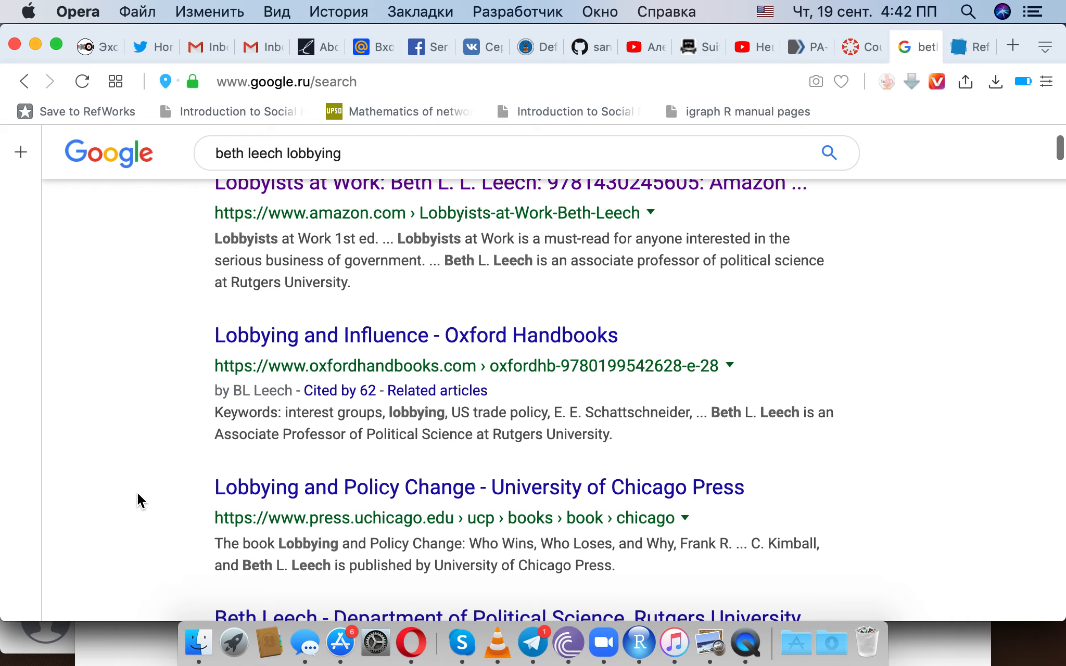
click(289, 489)
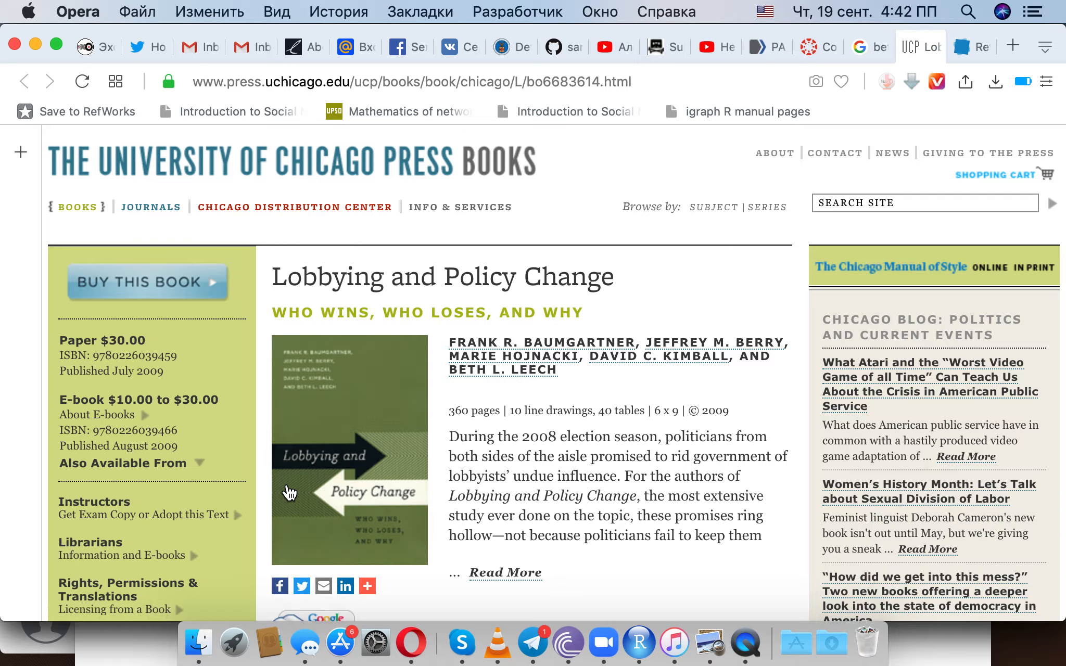
Capture the "Lobbying and Policy Change" page with Save to RefWorks and enter the first listed author's name as the author
click(63, 110)
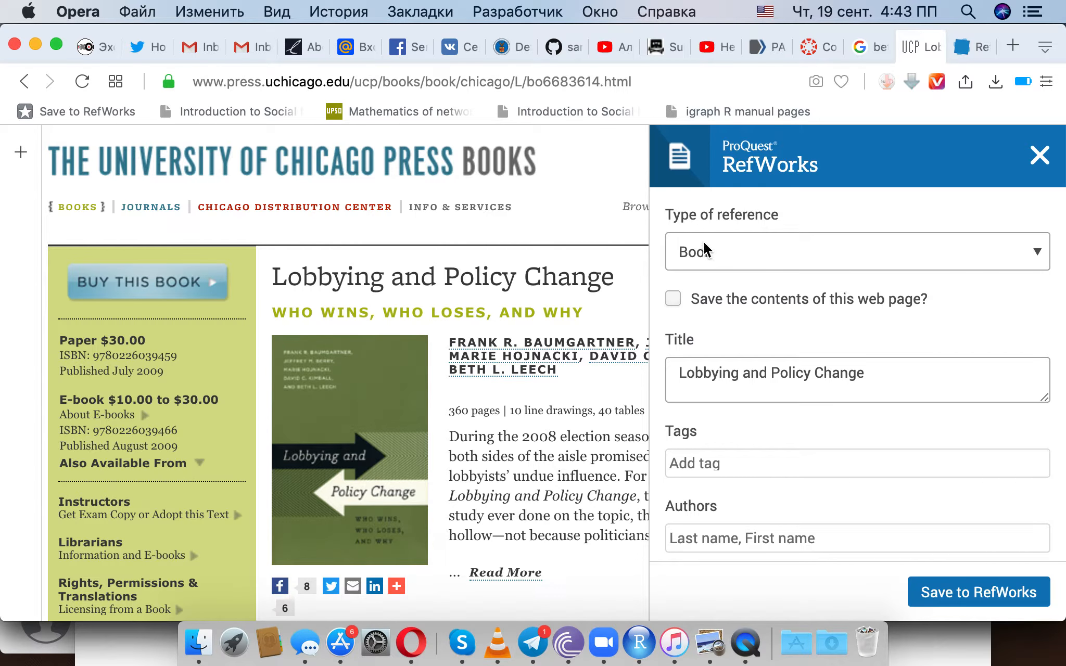
scroll(786, 422, down, 5)
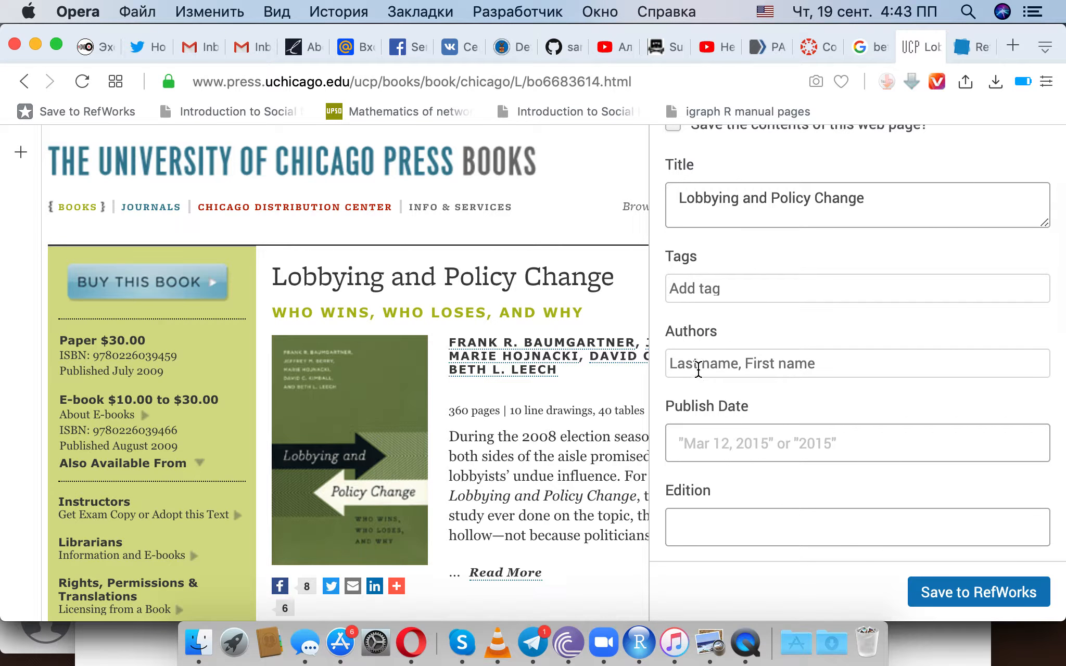
click(698, 367)
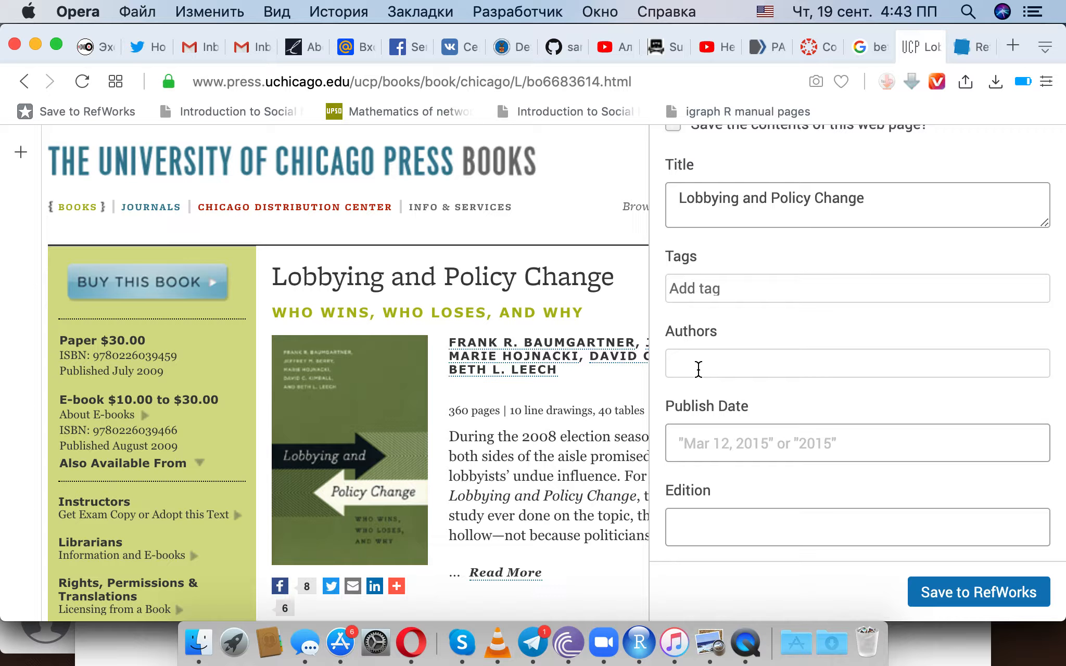
text(Baumgartner,s Frank)
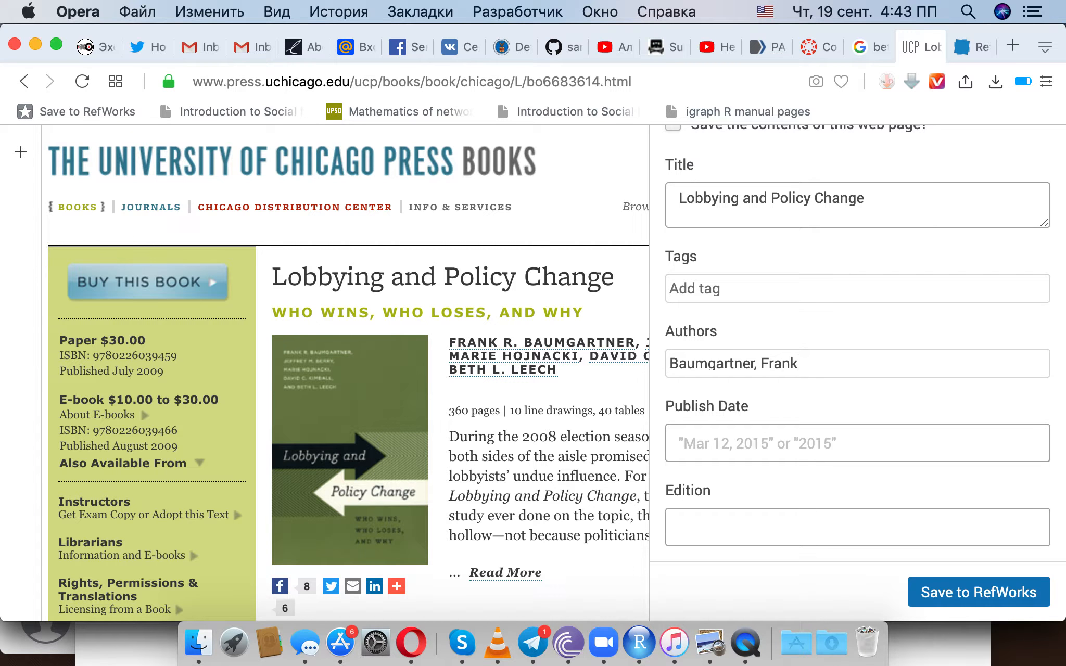
Look through the book page for publication details and set the captured reference's publish date to 2009
scroll(753, 385, down, 5)
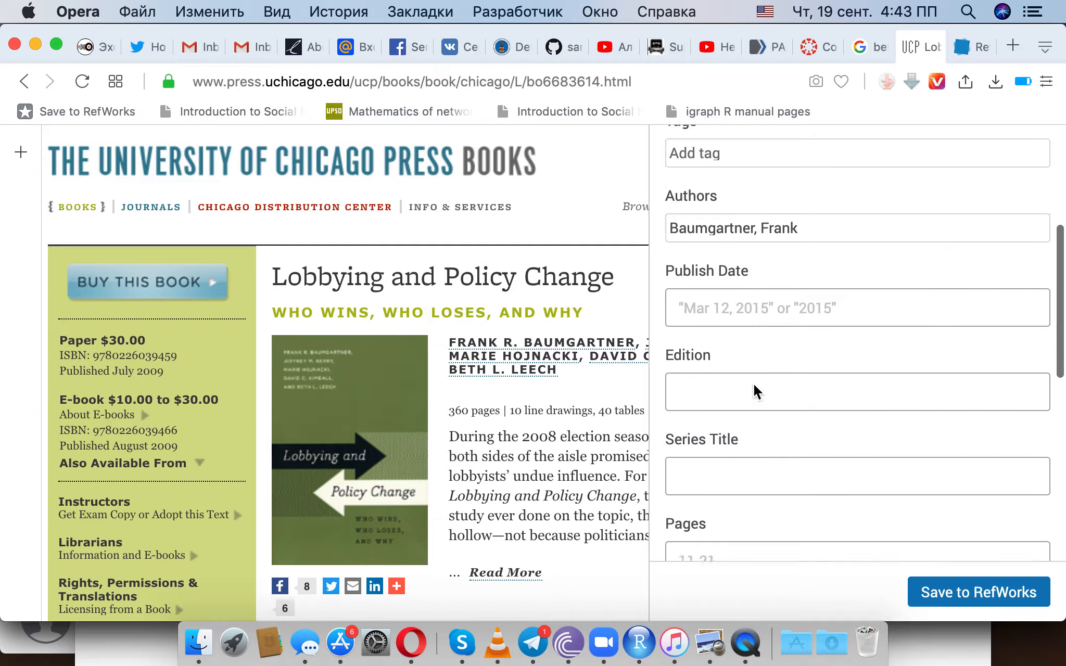
scroll(531, 452, down, 5)
scroll(531, 450, down, 15)
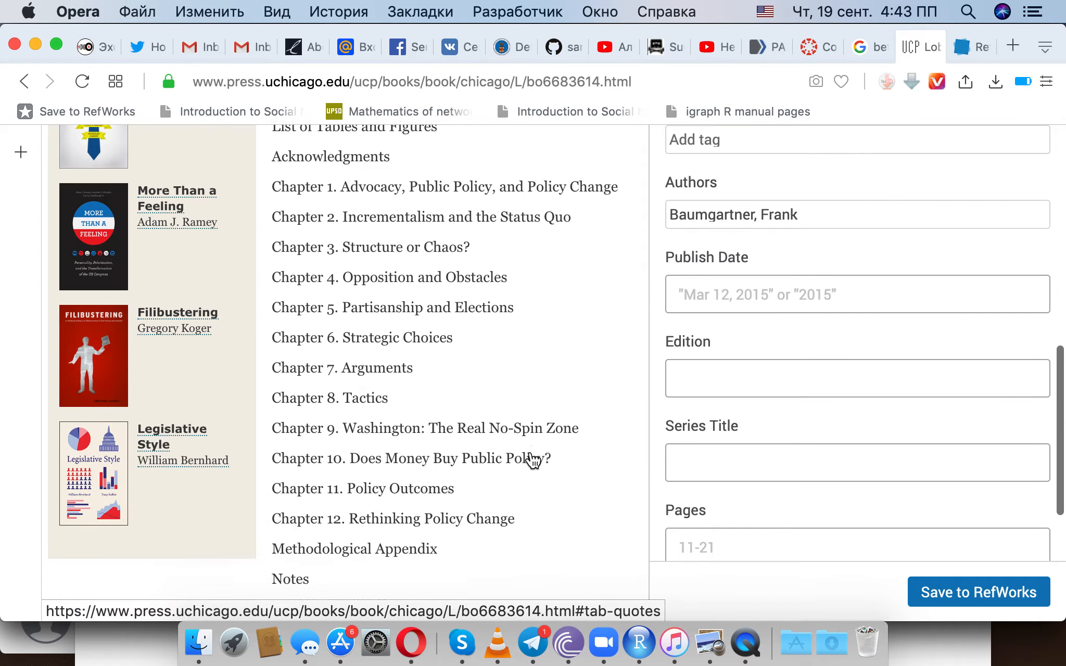
scroll(531, 451, up, 20)
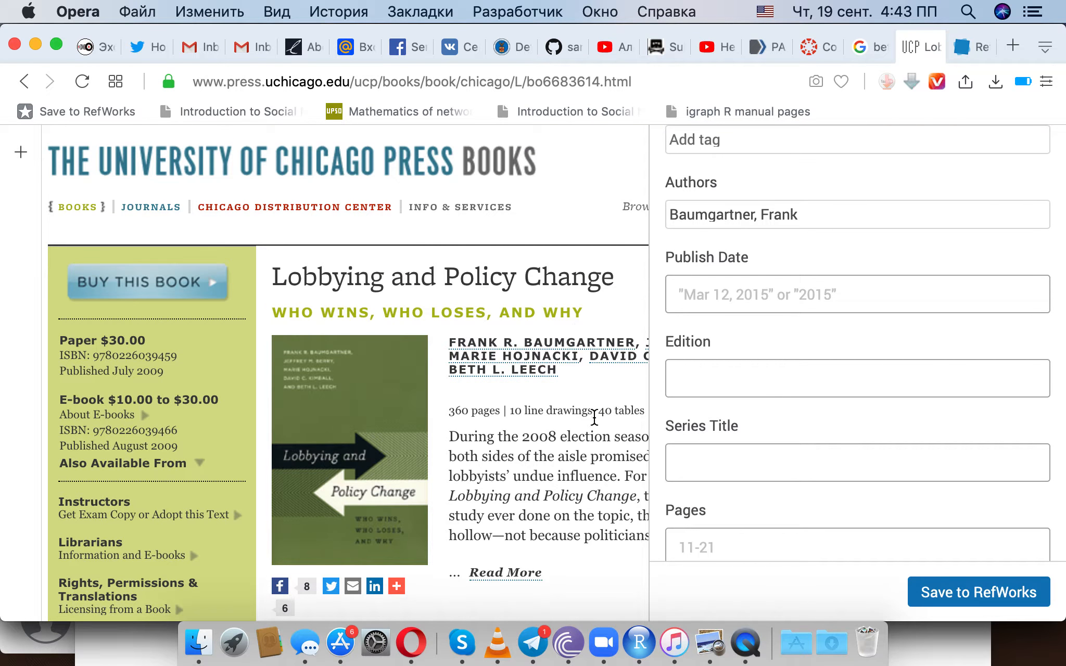
scroll(515, 469, down, 3)
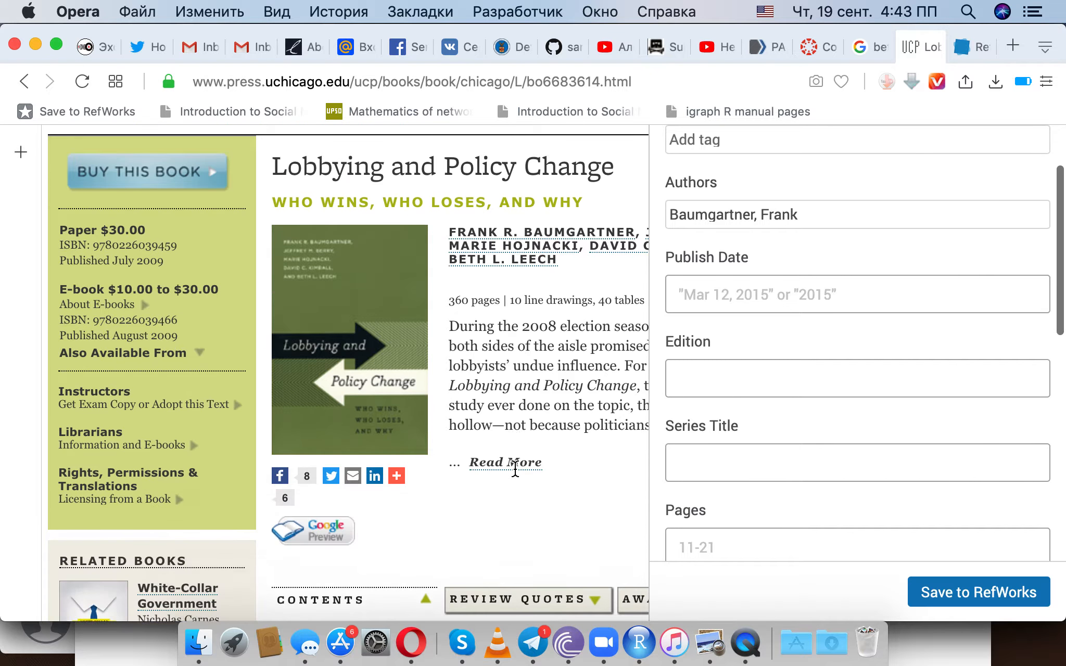
click(698, 301)
text(2009)
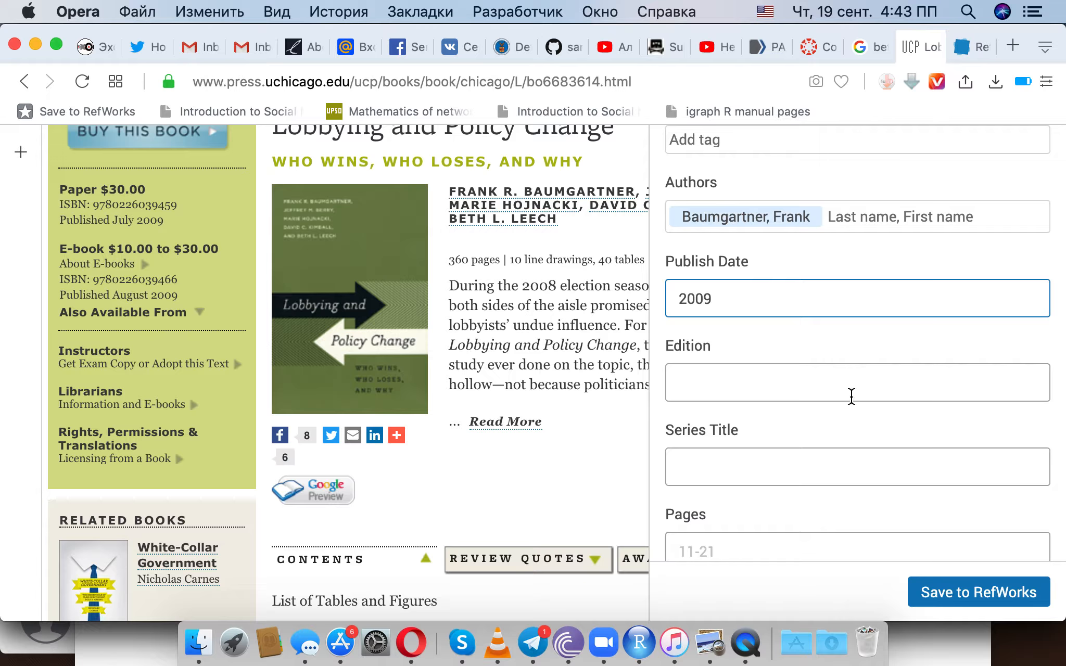
Save the captured book reference to RefWorks and open the library's Last Imported list
scroll(852, 396, down, 10)
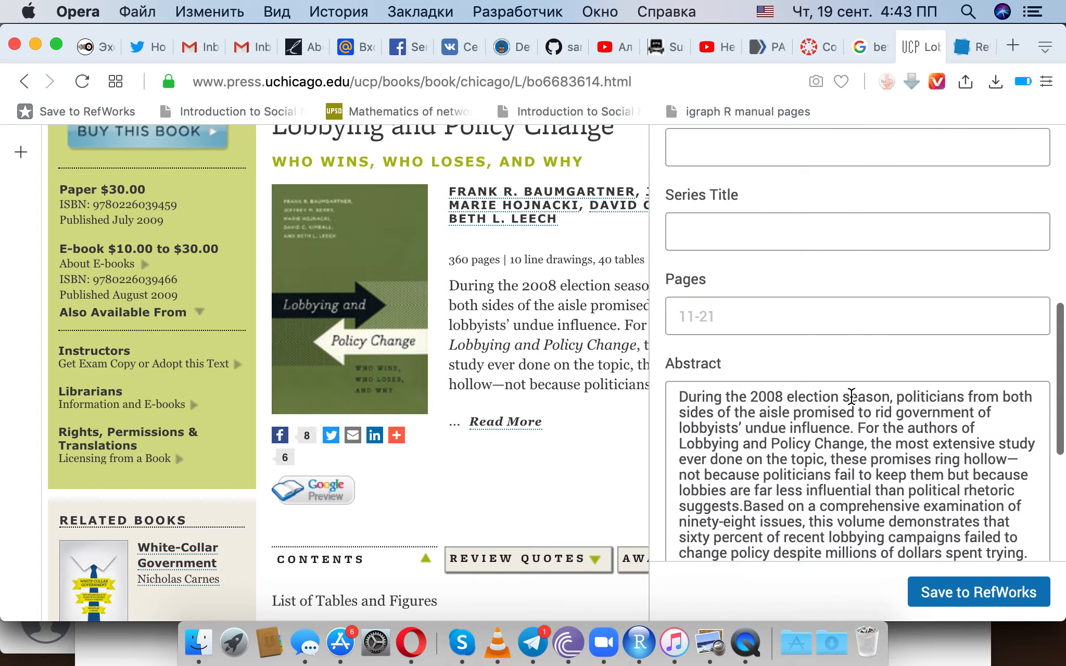
click(951, 595)
click(769, 272)
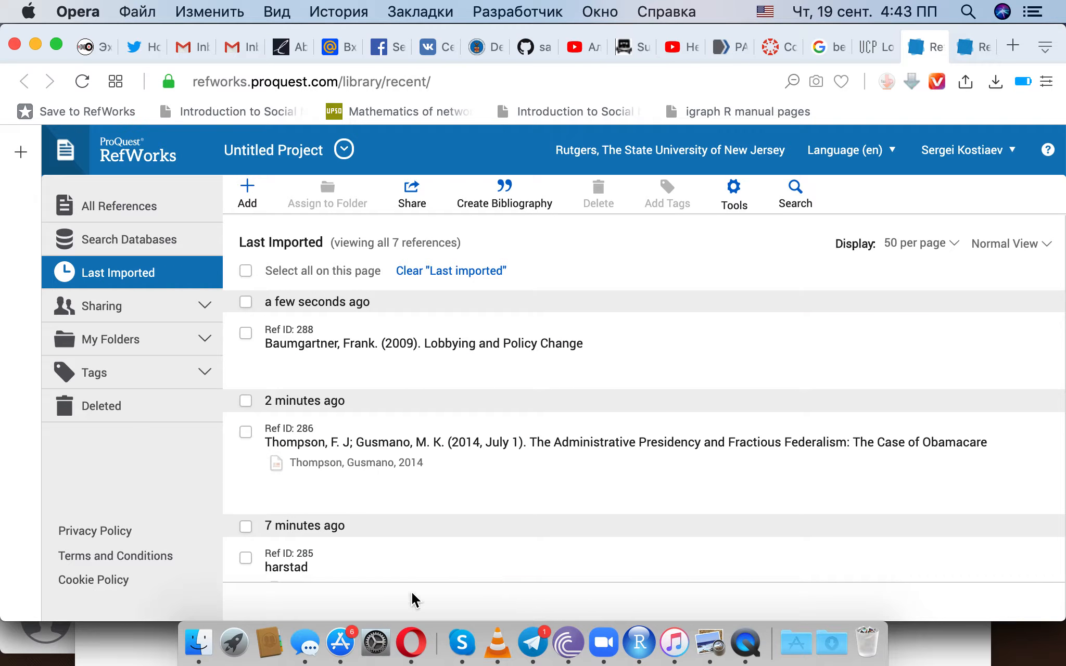
Switch to Microsoft Word, create a blank document and enter the placeholder text ";hef'i2orn'eowifnewiorjeiow[rjfo;"
click(233, 646)
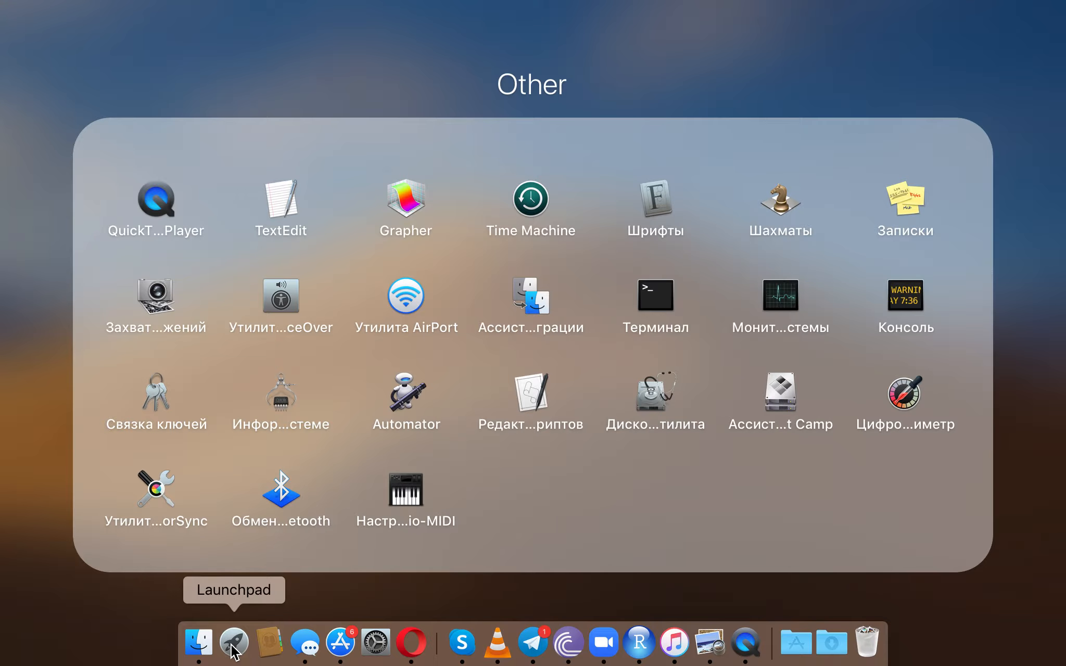
click(597, 431)
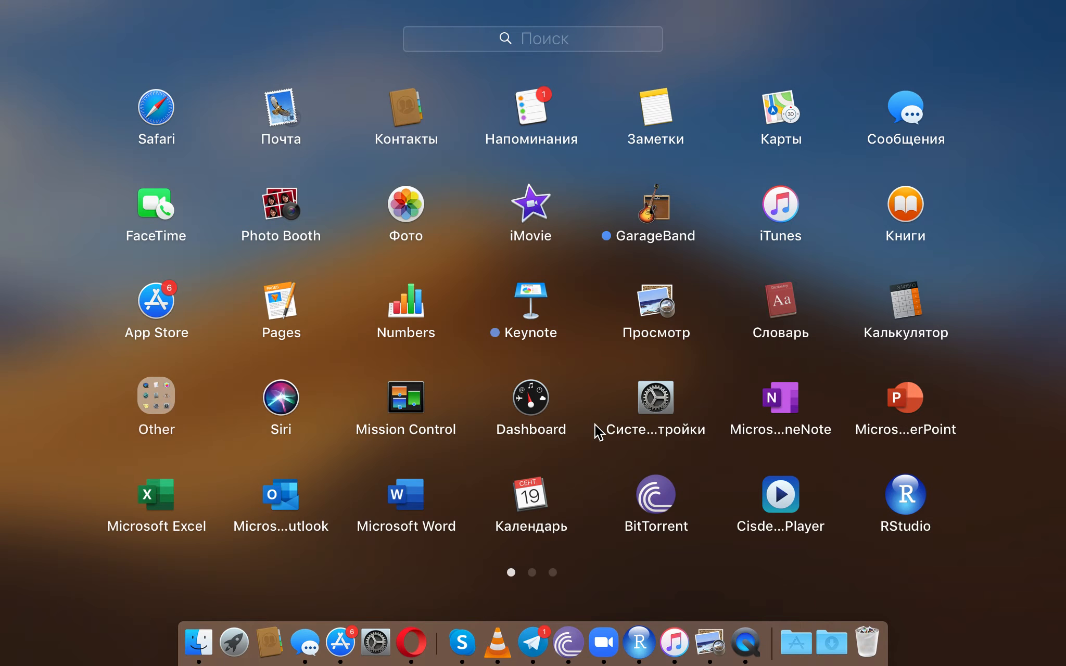
click(411, 495)
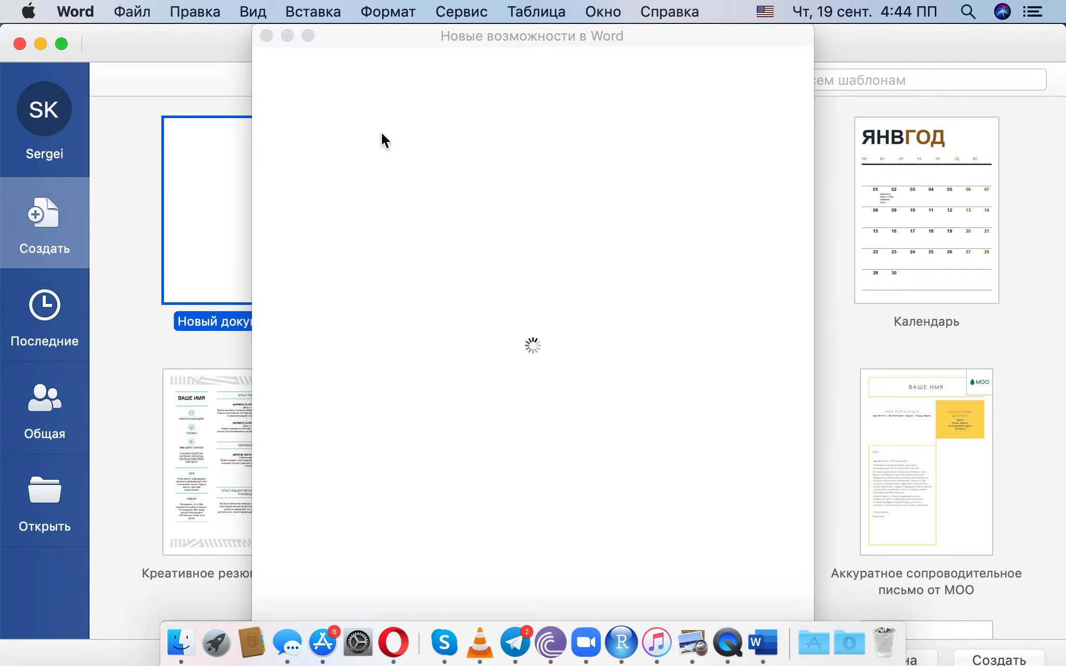
key(Return)
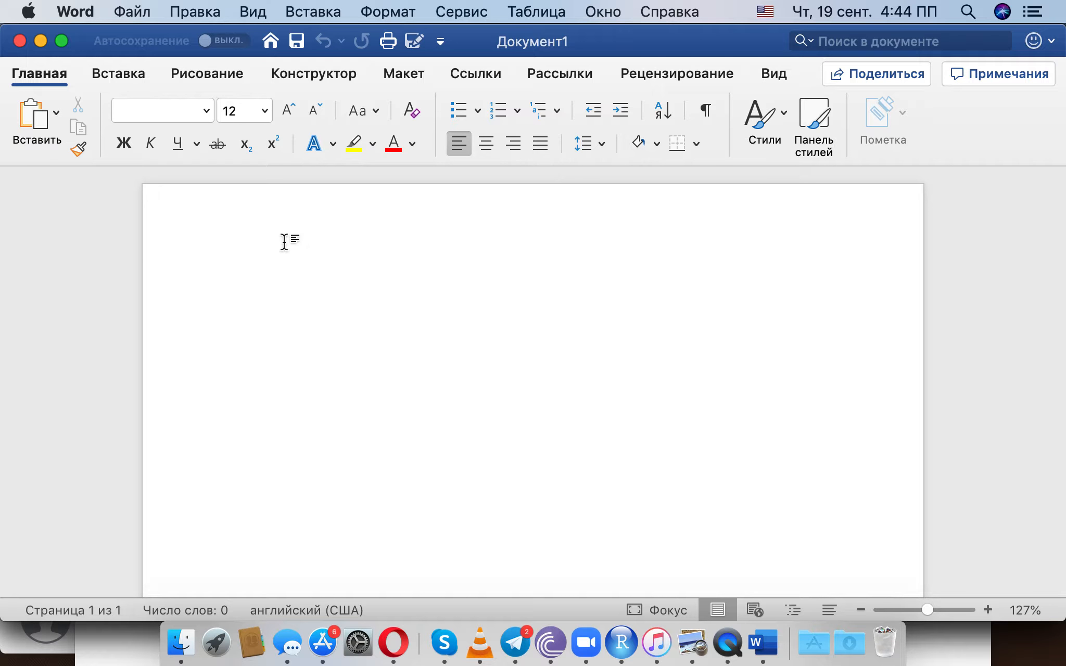
text(;hef'i2orn'eowifnewiorjeiow[rjfo;)
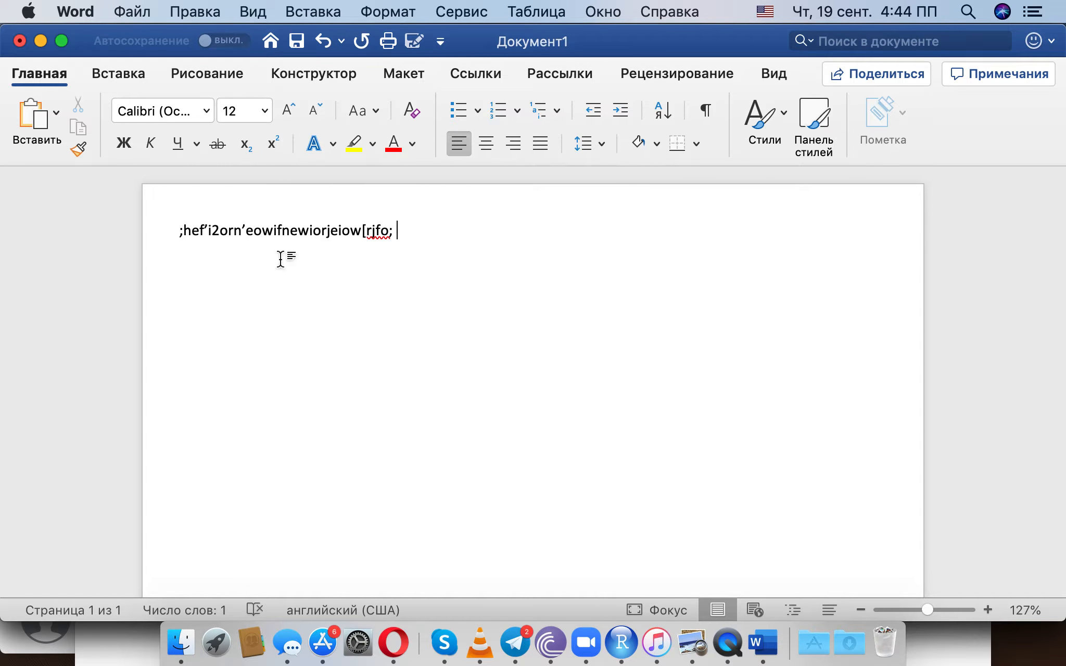
Return to RefWorks in Opera, select the 2014 "Administrative Presidency" reference and start Quick cite with the Chicago 16th Edition (Author-Date System) style
click(394, 646)
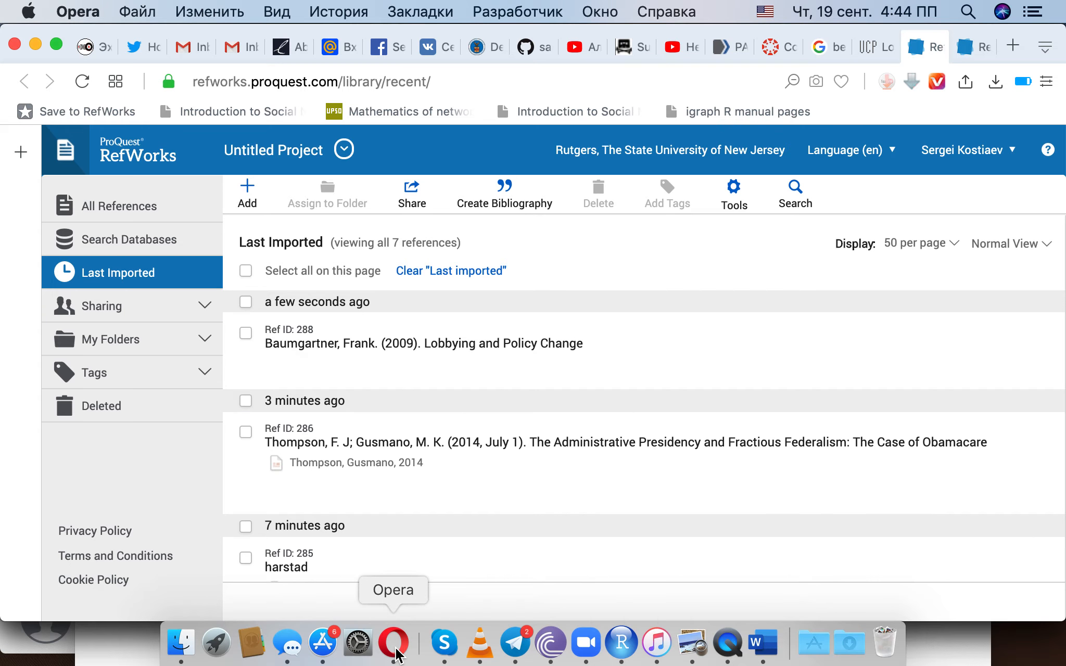
click(247, 432)
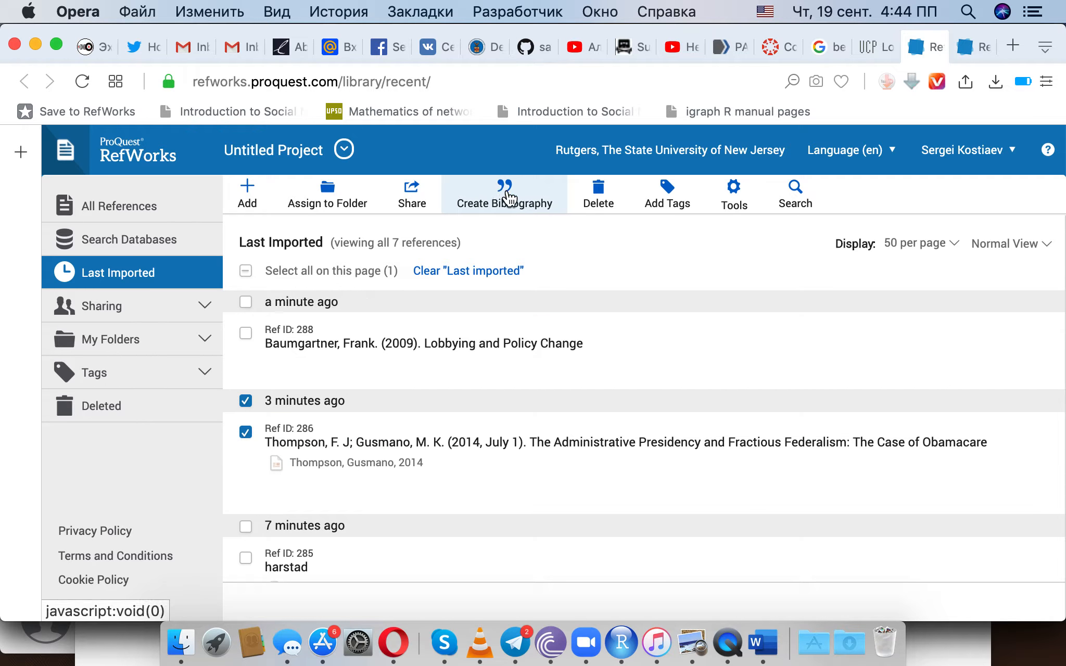
click(506, 195)
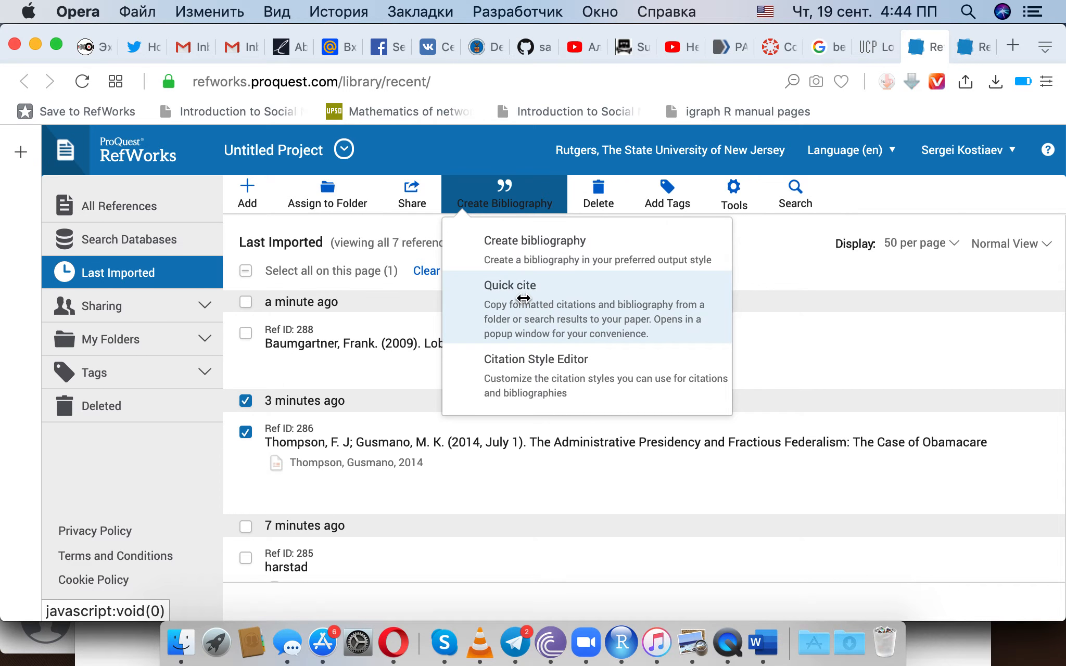
click(521, 300)
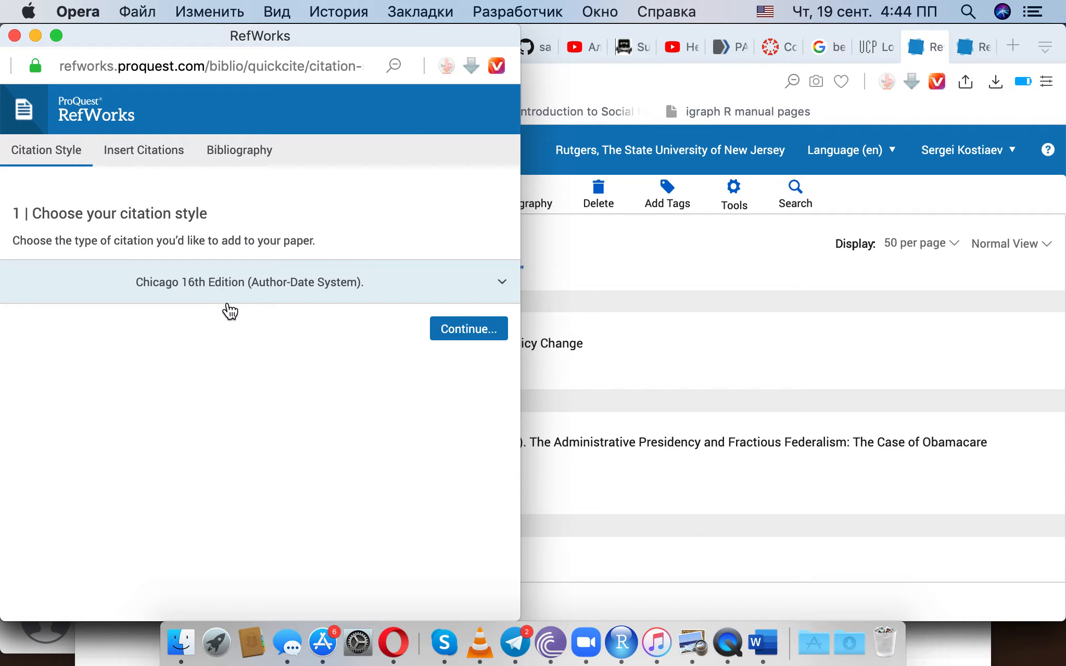
click(461, 330)
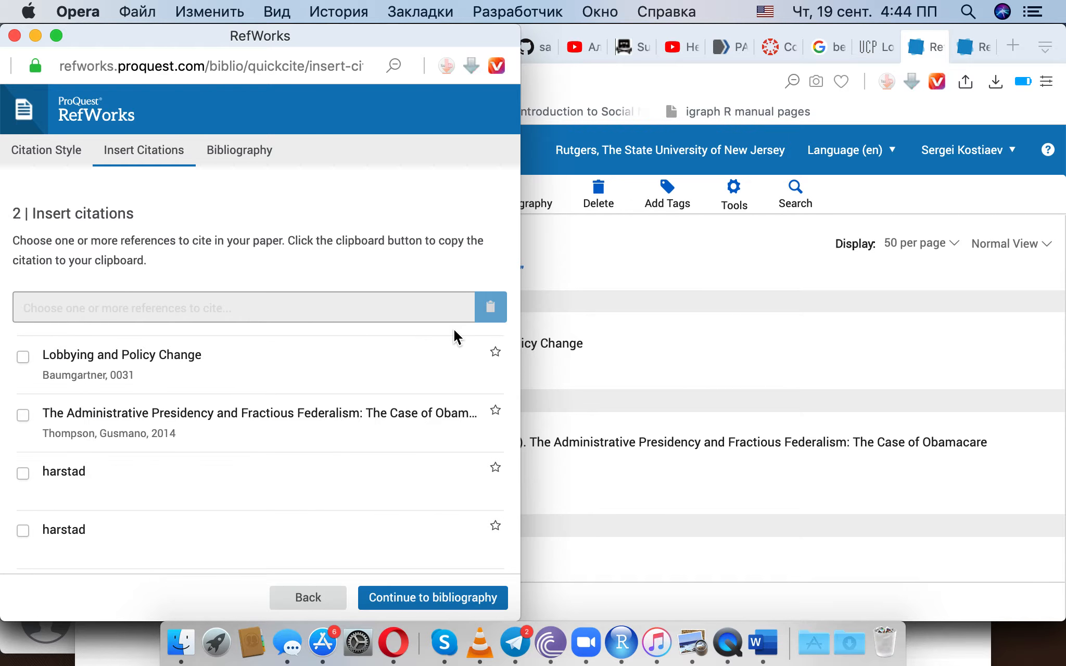
Choose "The Administrative Presidency and Fractious Federalism" in Quick cite and copy its in-text citation
mouse_move(296, 416)
scroll(295, 410, down, 3)
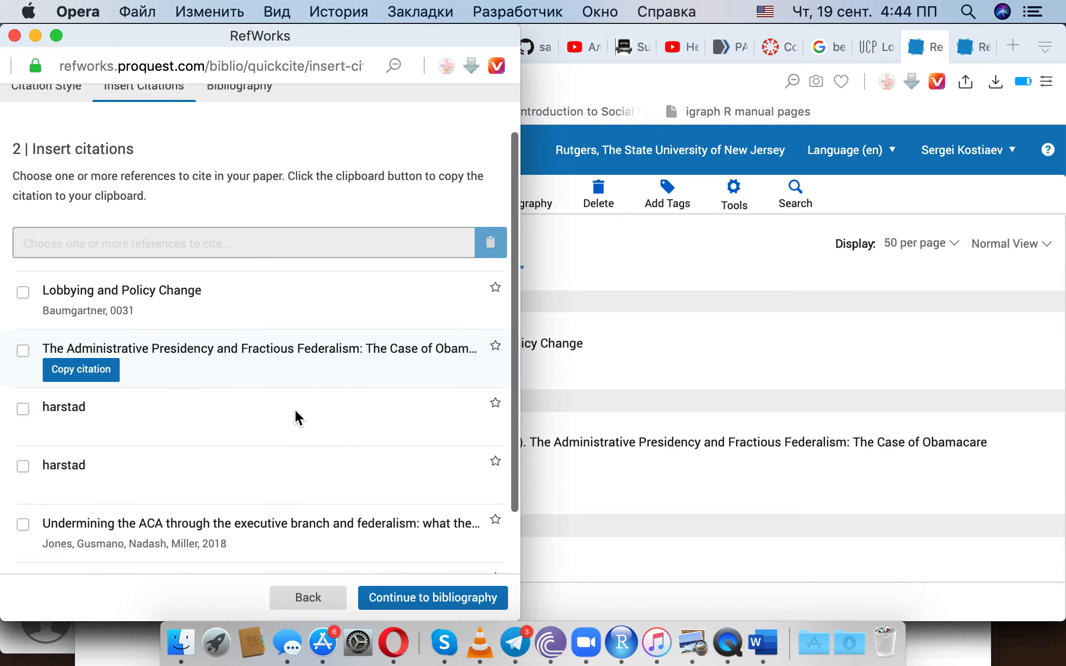
click(23, 344)
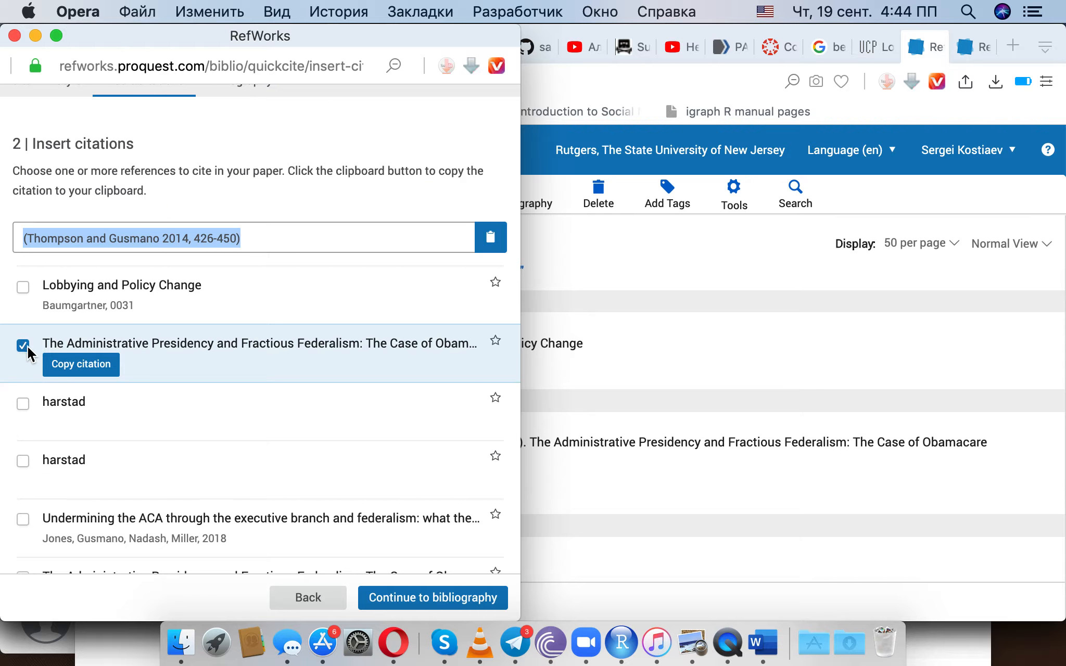
click(67, 368)
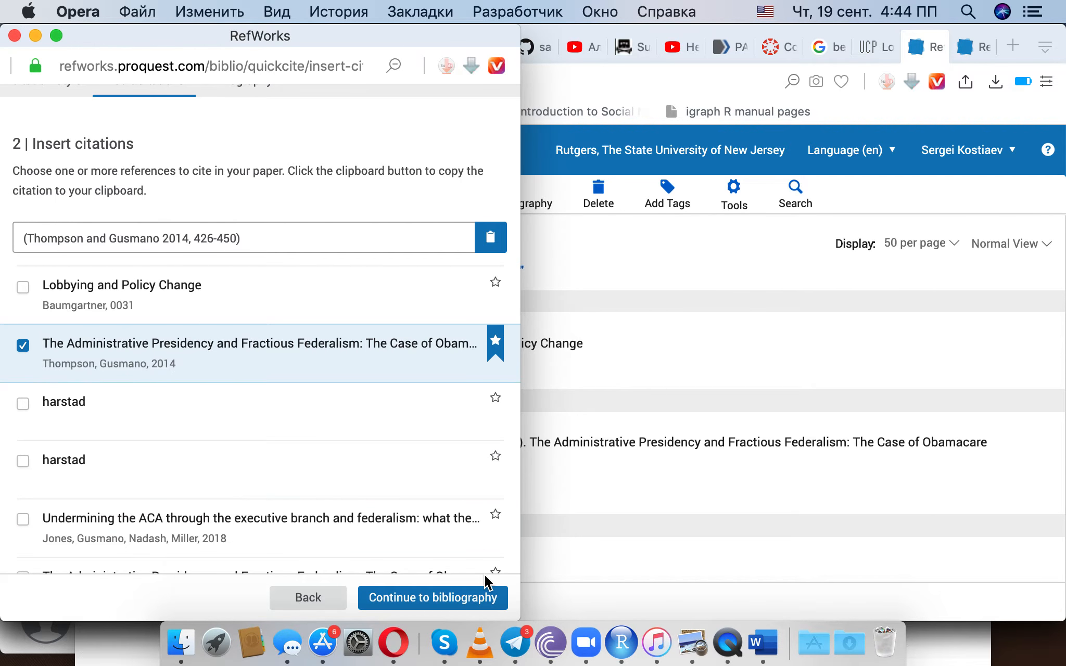
Switch to Word, paste the copied citation after the placeholder text and add blank lines below it
click(763, 644)
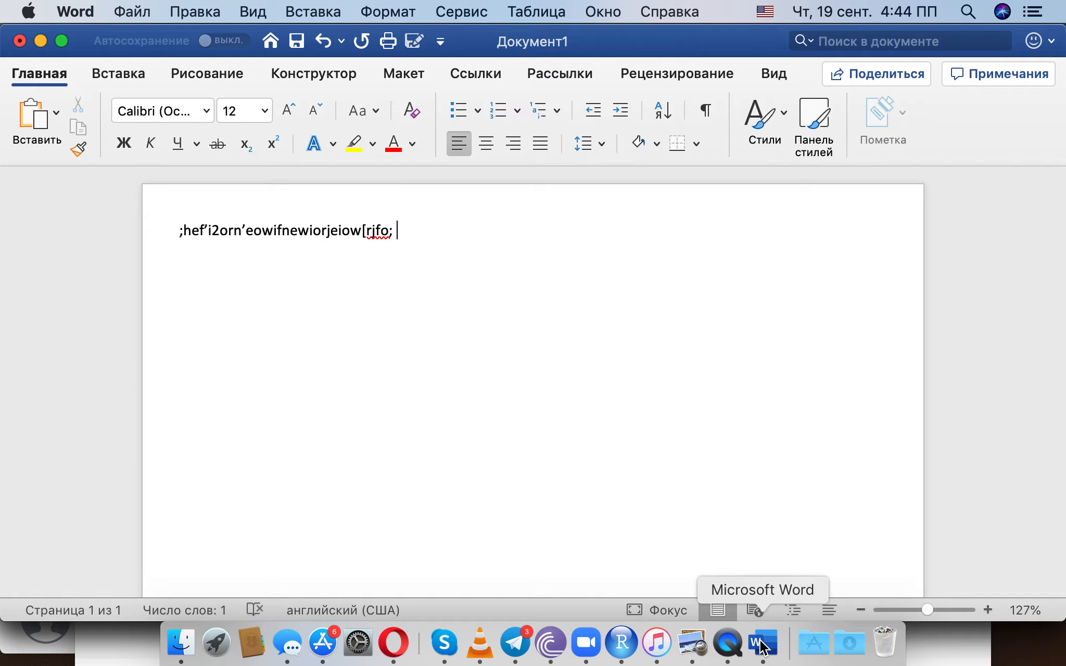
right_click(408, 228)
click(456, 280)
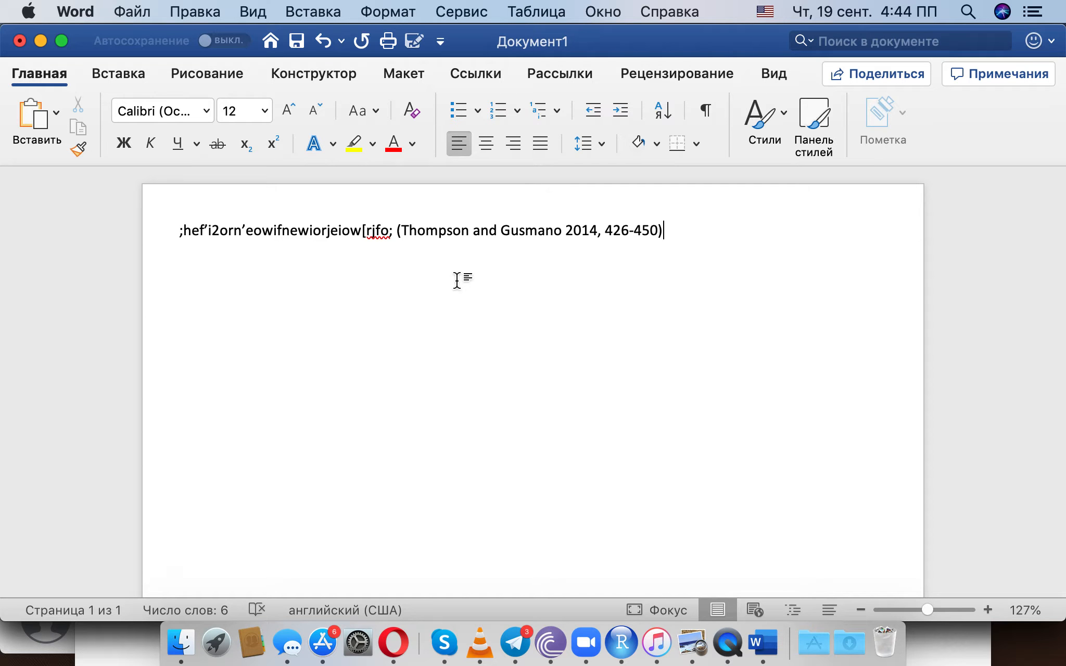
key(Return)
Return to Opera, close the Quick cite window and add "Lobbying and Policy Change" to the selected references
click(393, 642)
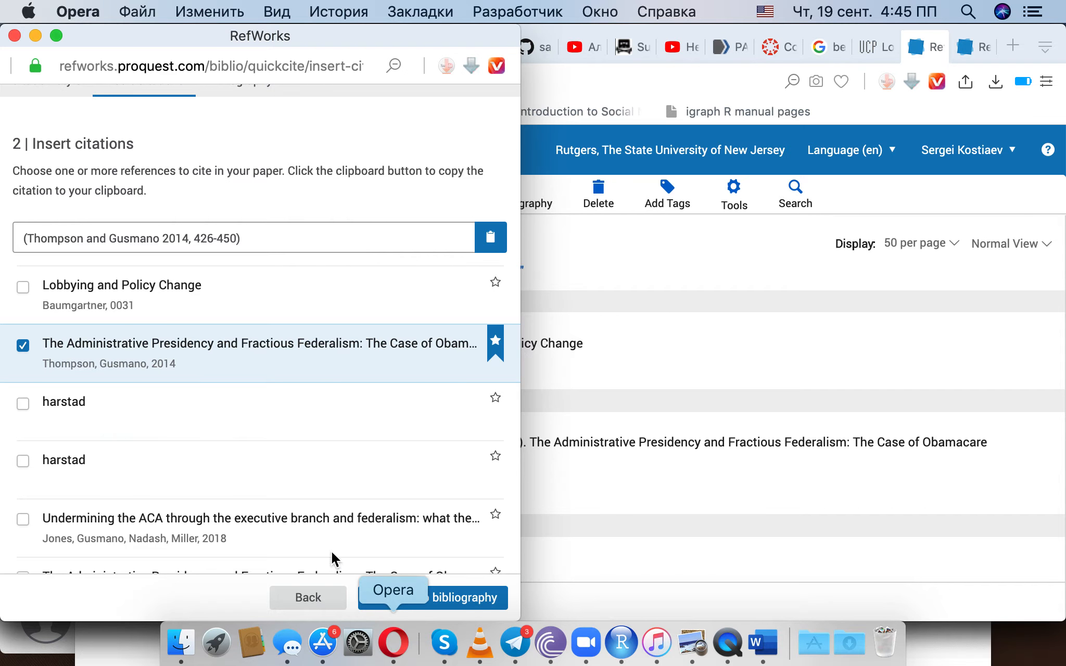
click(16, 34)
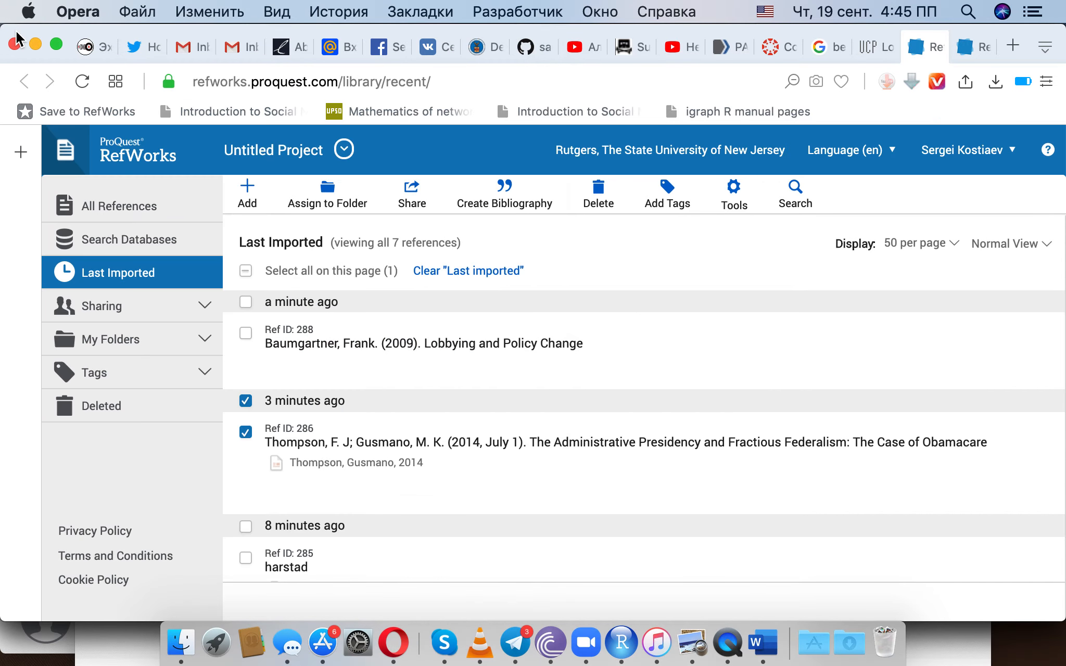
click(246, 334)
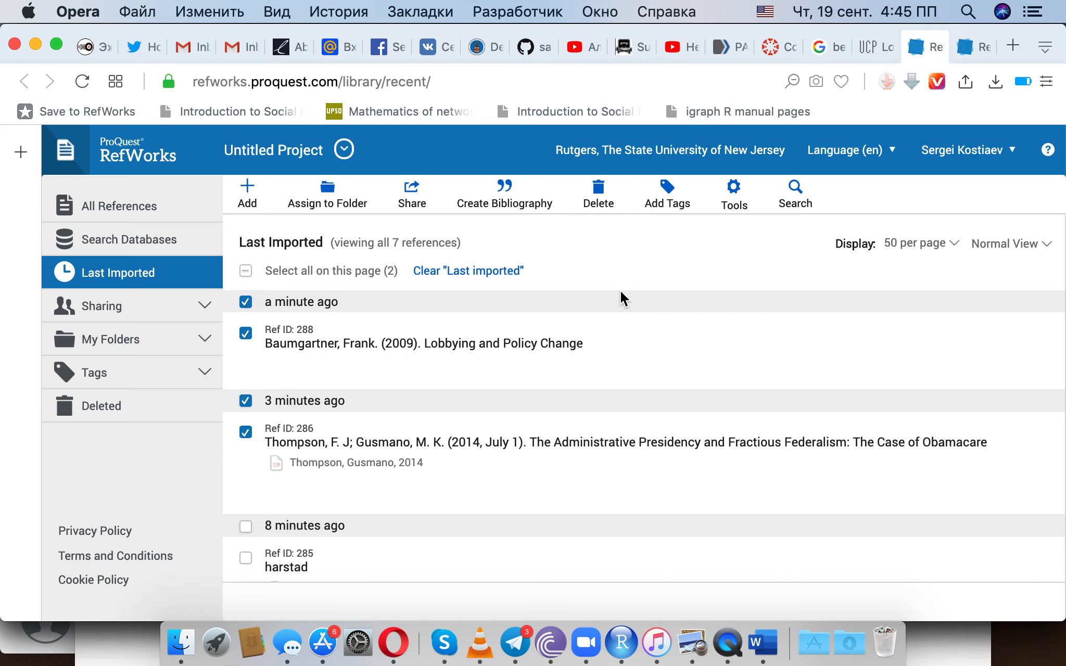
Create a bibliography from the two selected references and copy it to the clipboard
click(504, 194)
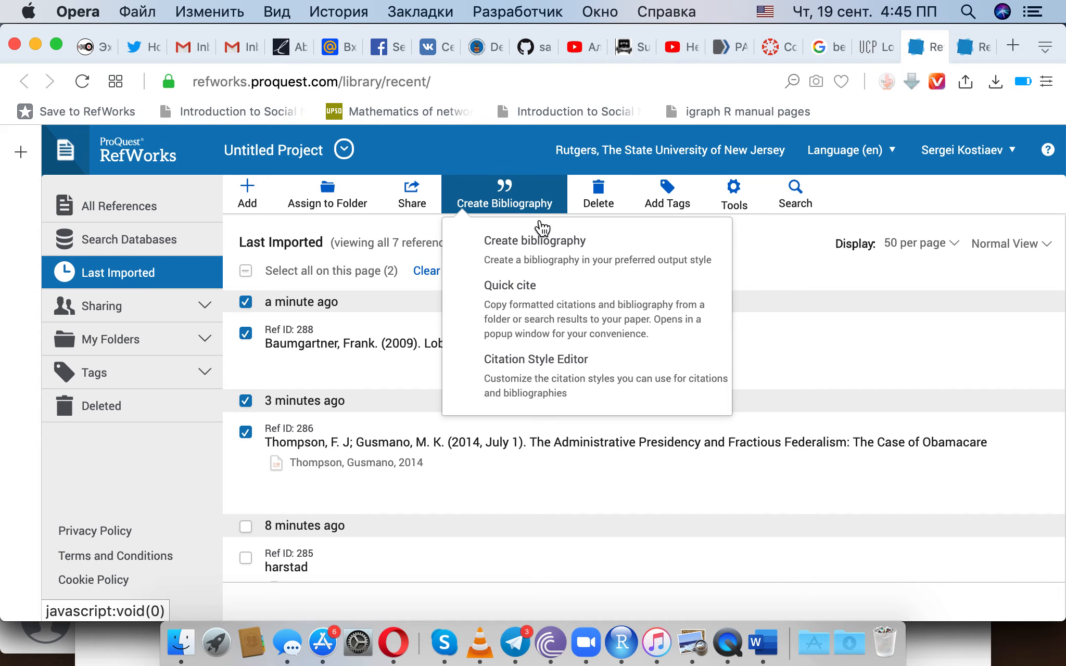
click(531, 258)
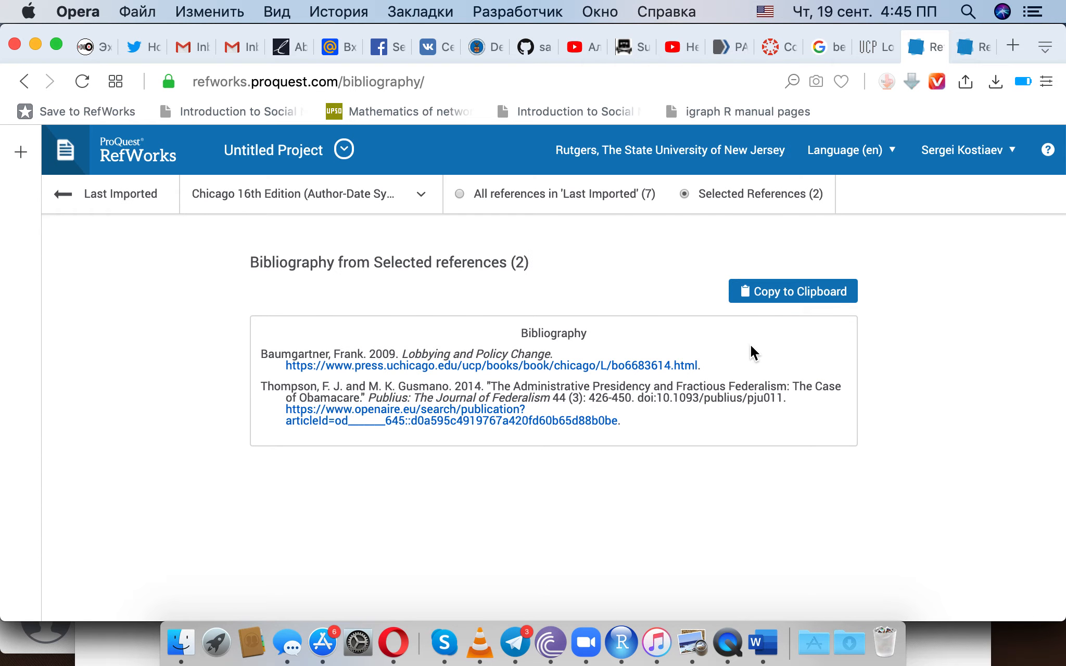
click(778, 295)
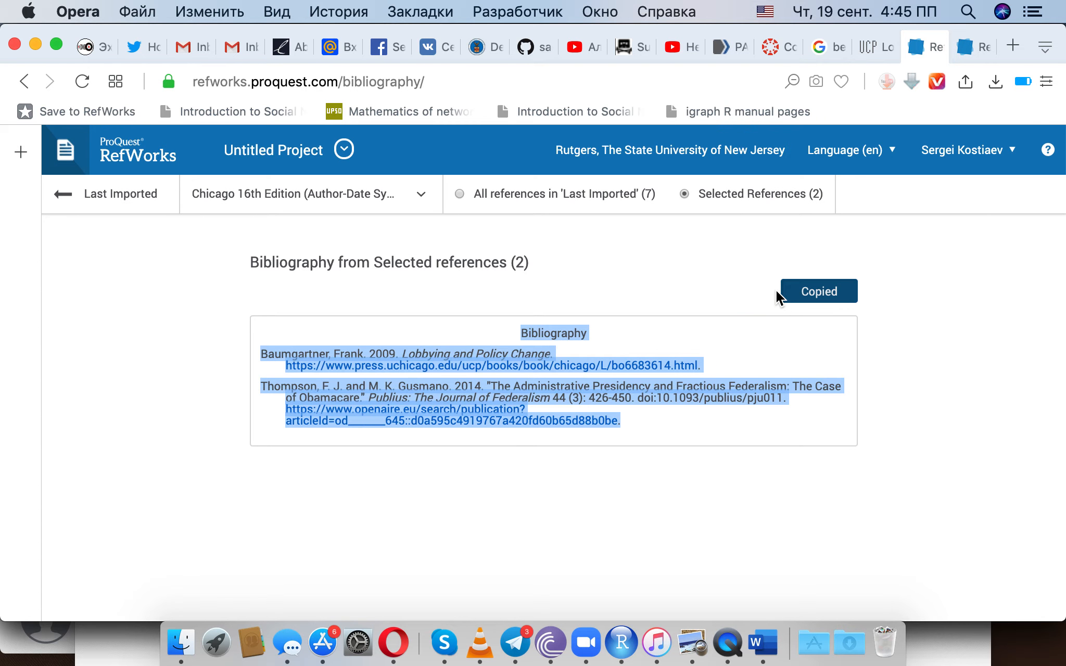
Switch to Word, add the placeholder line "E[fjweqi[fjr[i" and paste the copied bibliography below it
click(763, 645)
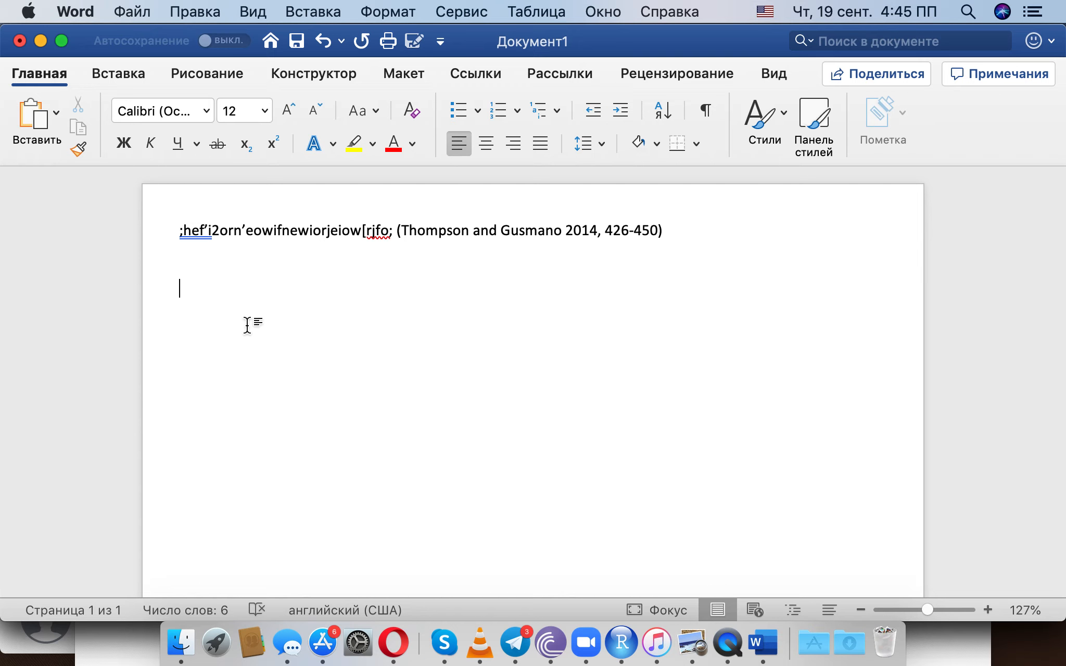
text(E[fjweqi[fjr[i)
key(Return)
key(Return)
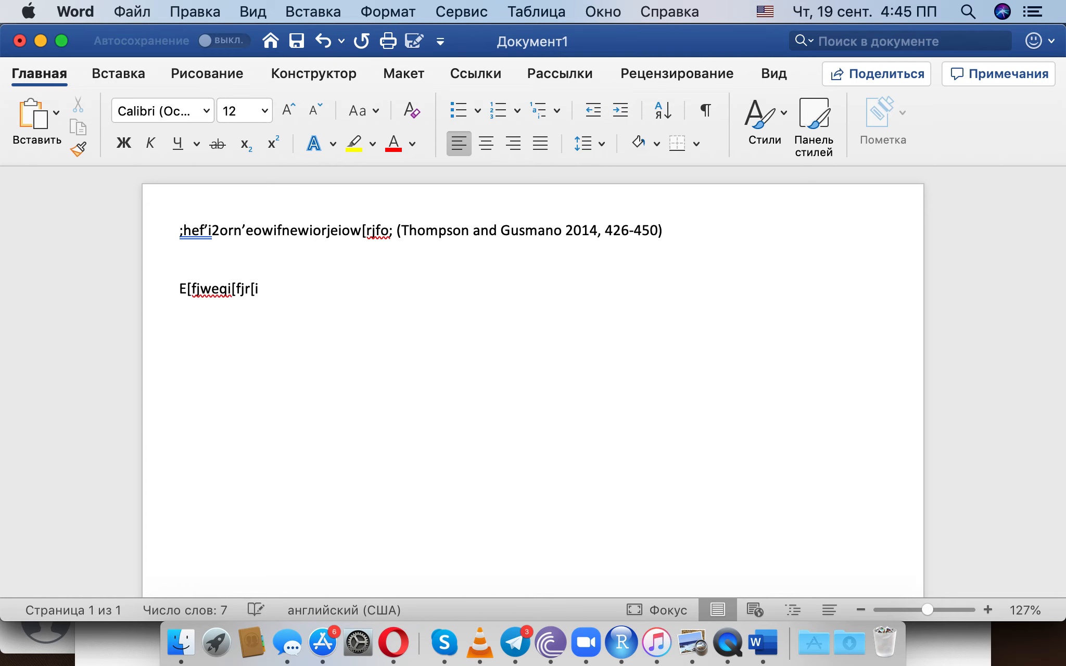
right_click(223, 379)
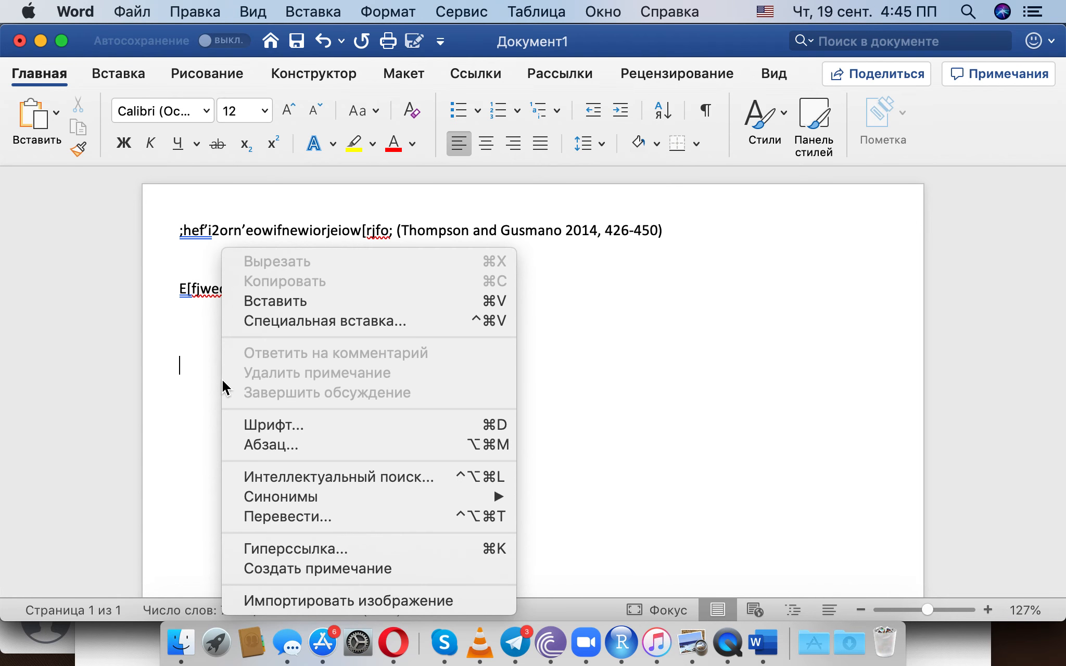
click(271, 302)
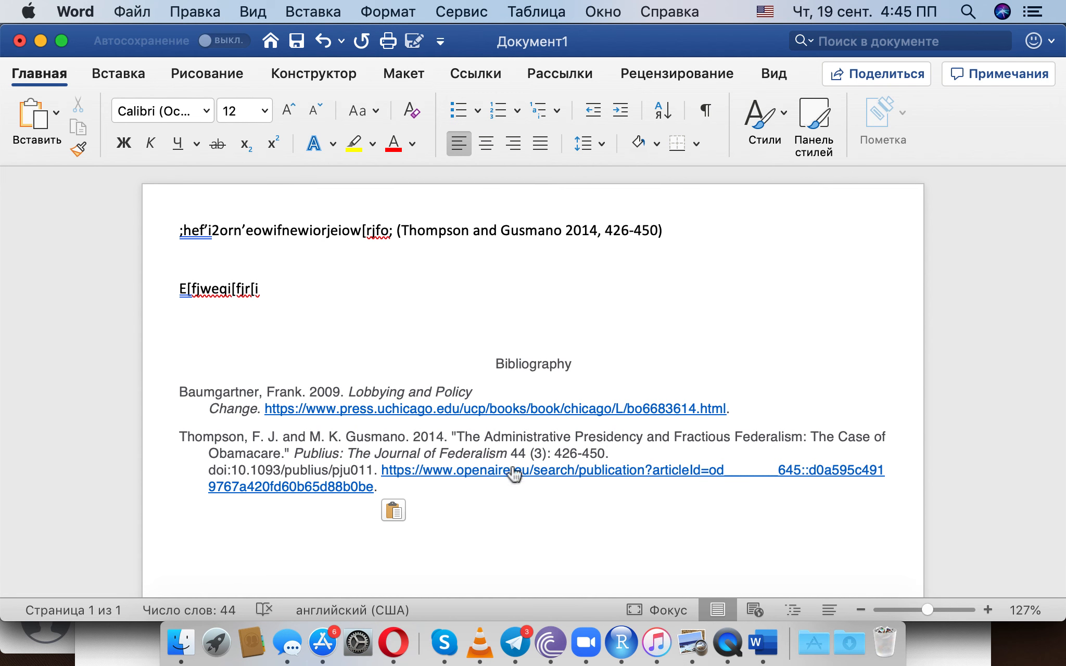
click(717, 628)
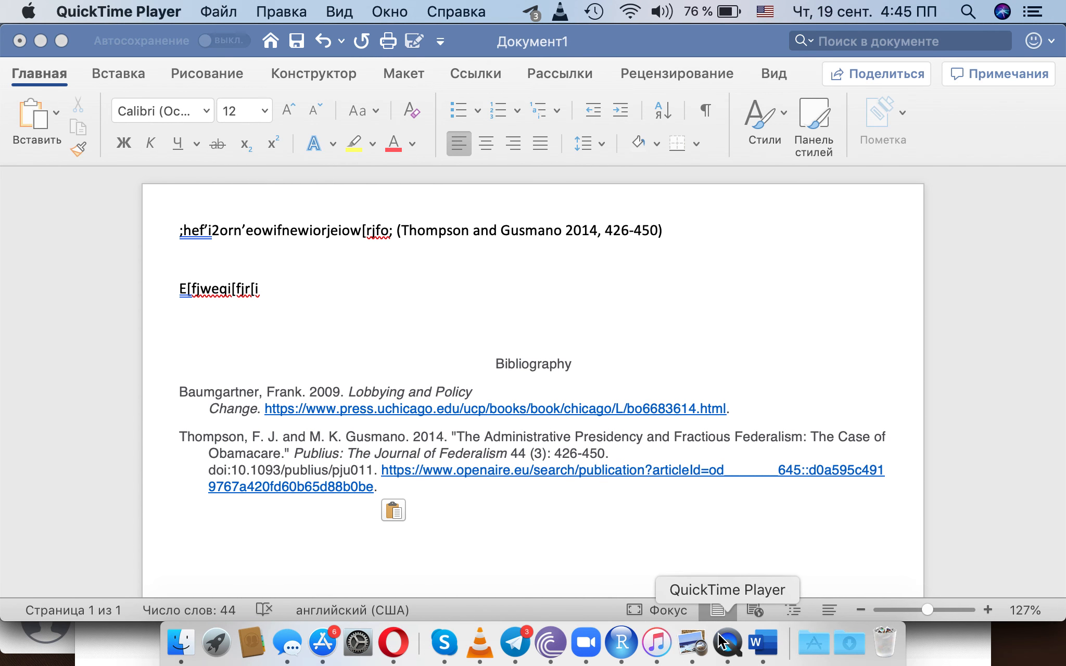